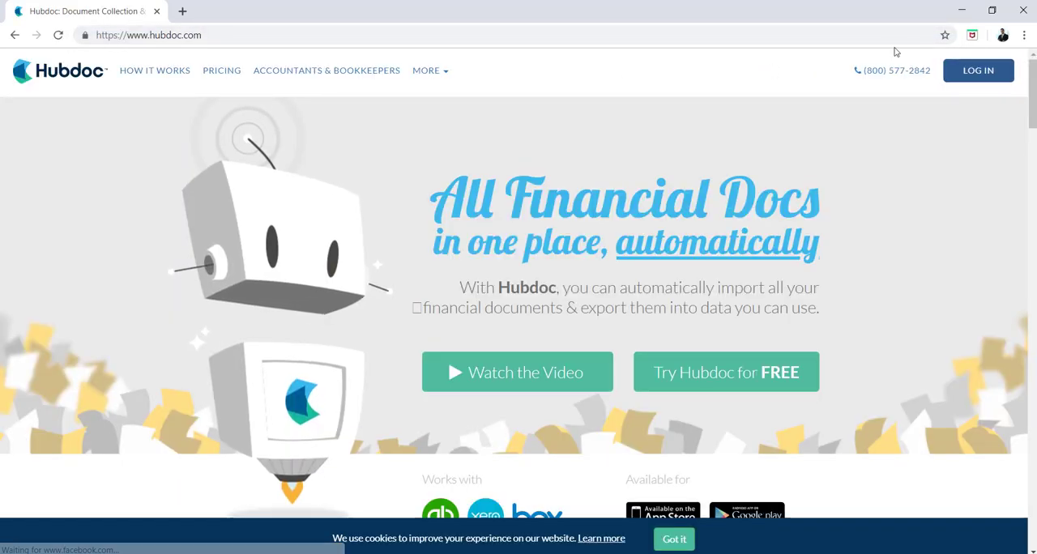
- Sign in to Hubdoc with the account e-mail and password, declining to save the password in the browser
{"action": "left_click", "coordinate": [978, 70]}
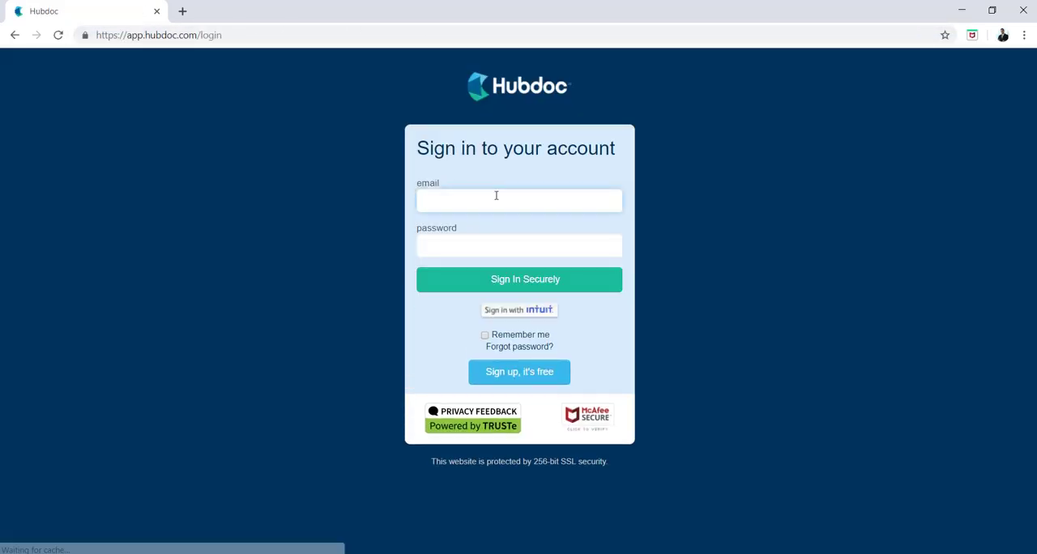
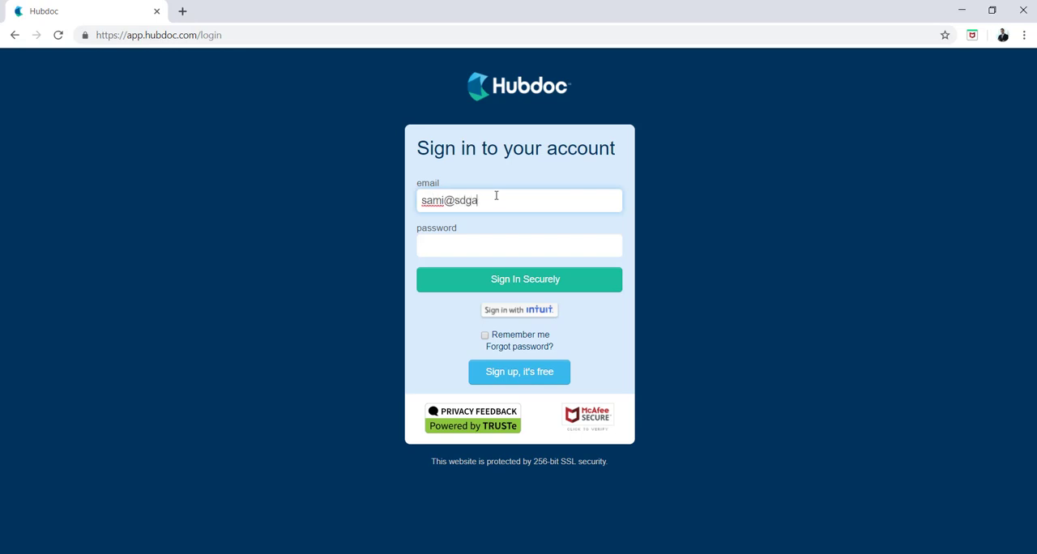
{"action": "key", "text": "Tab"}
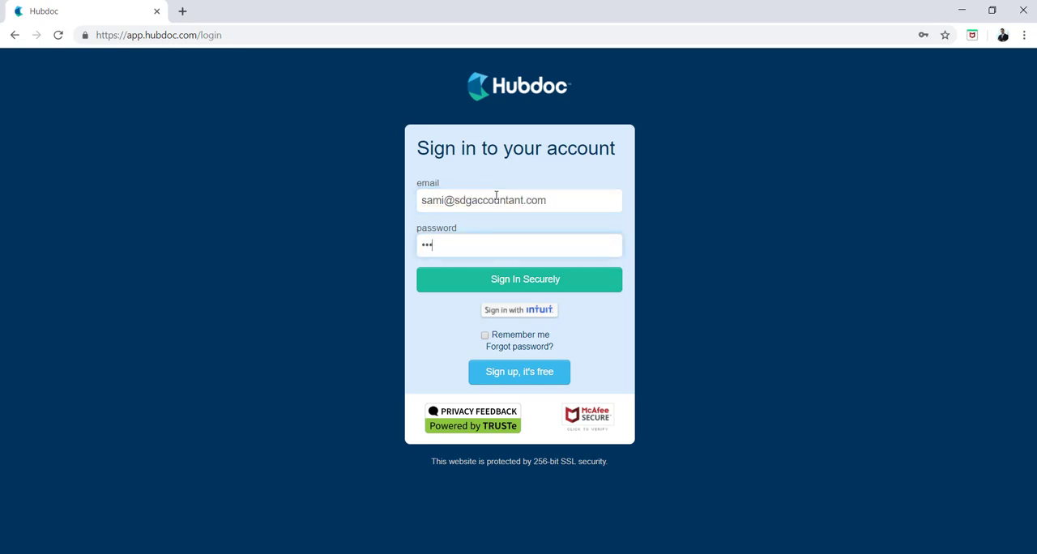
{"action": "type", "text": "•••••••••••"}
{"action": "key", "text": "Return"}
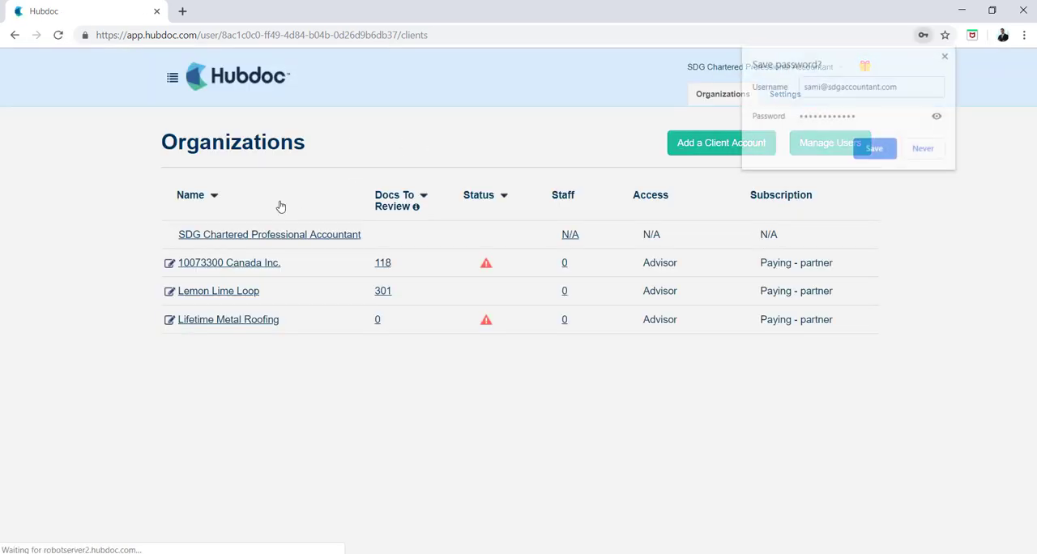
{"action": "left_click", "coordinate": [946, 55]}
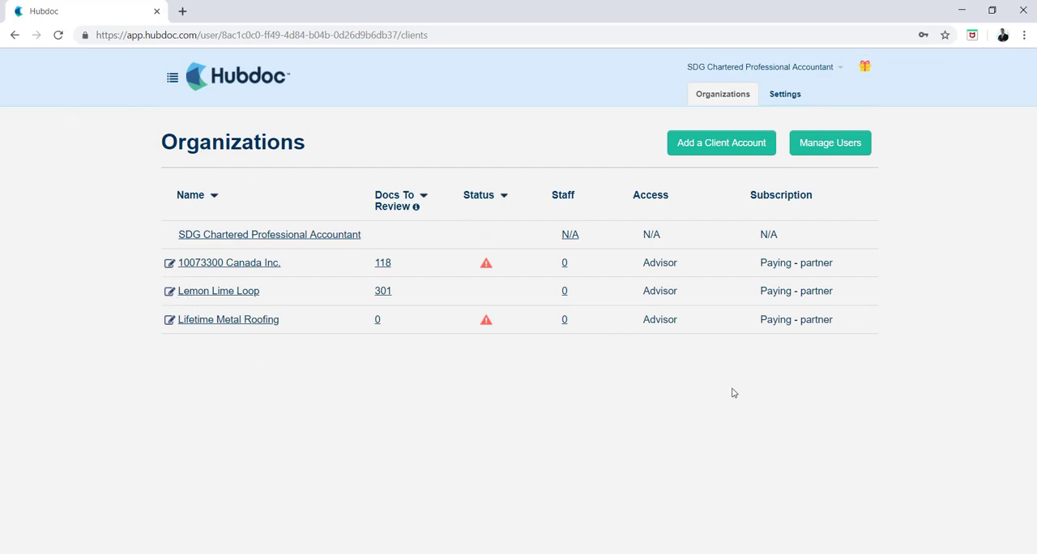
- Open the form for adding a client account, review the billing and client account sections, and close it without adding anyone
{"action": "left_click_drag", "start_coordinate": [893, 456], "coordinate": [712, 384]}
{"action": "left_click", "coordinate": [701, 381]}
{"action": "left_click", "coordinate": [720, 146]}
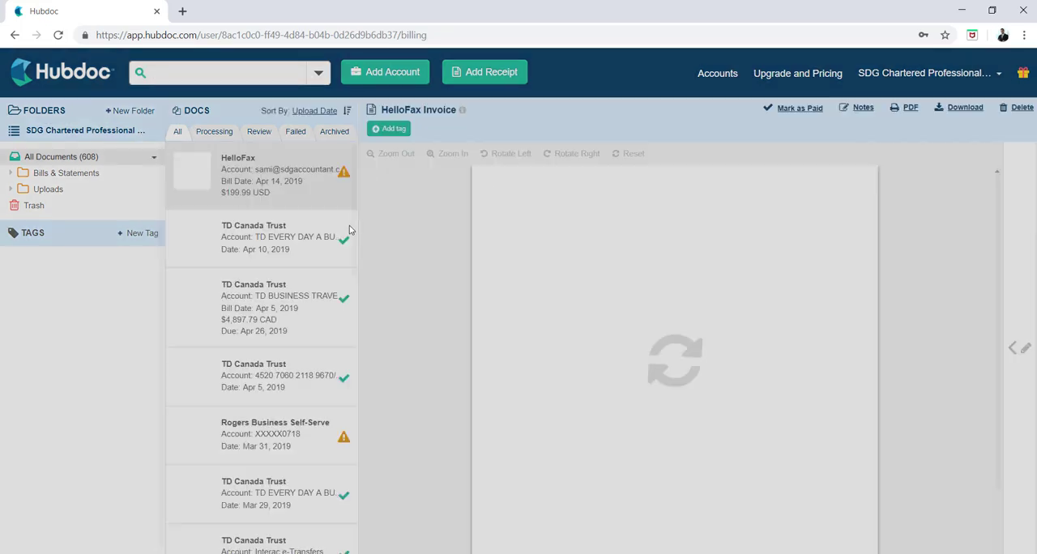
{"action": "scroll", "coordinate": [336, 291], "scroll_direction": "down", "scroll_amount": 1}
{"action": "scroll", "coordinate": [308, 304], "scroll_direction": "up", "scroll_amount": 1}
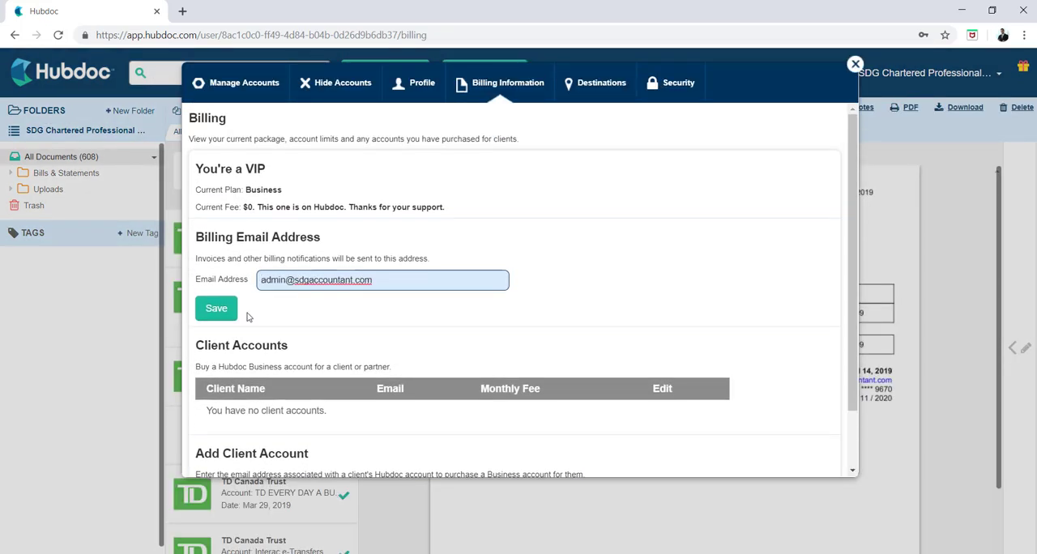
{"action": "scroll", "coordinate": [270, 318], "scroll_direction": "down", "scroll_amount": 1}
{"action": "scroll", "coordinate": [269, 318], "scroll_direction": "up", "scroll_amount": 1}
{"action": "scroll", "coordinate": [267, 258], "scroll_direction": "down", "scroll_amount": 1}
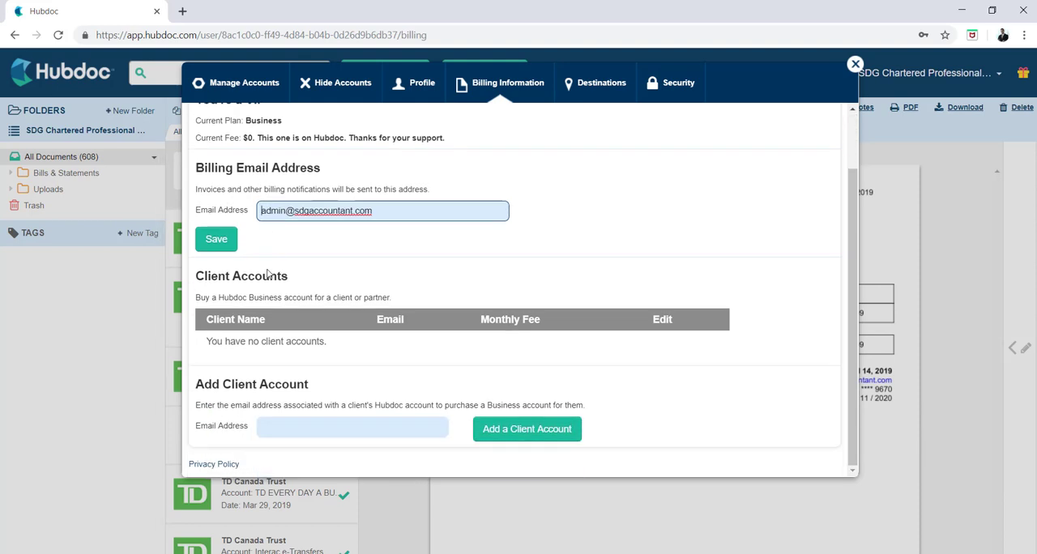
{"action": "scroll", "coordinate": [324, 247], "scroll_direction": "up", "scroll_amount": 1}
{"action": "scroll", "coordinate": [306, 280], "scroll_direction": "down", "scroll_amount": 1}
{"action": "left_click", "coordinate": [315, 427]}
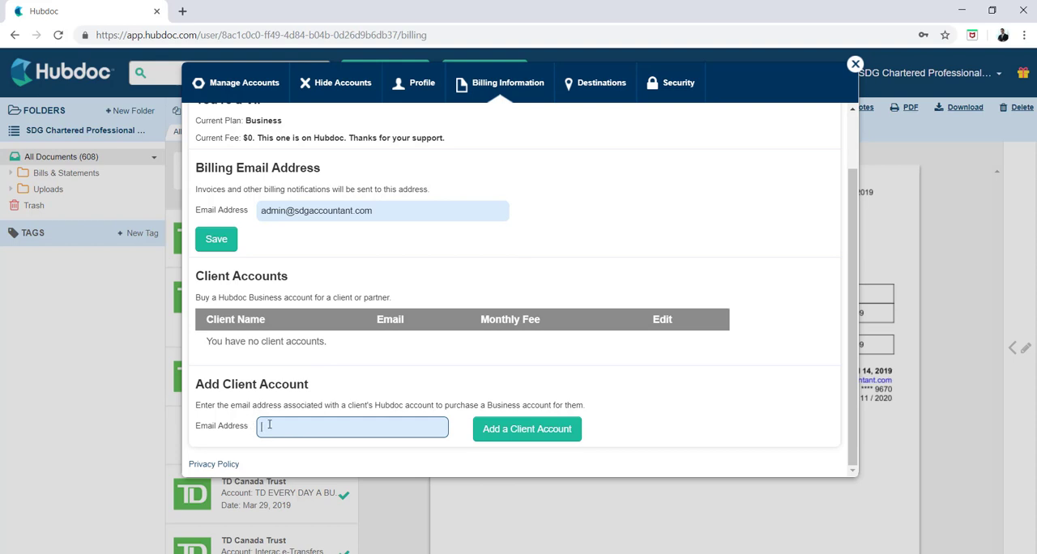
{"action": "left_click", "coordinate": [856, 64]}
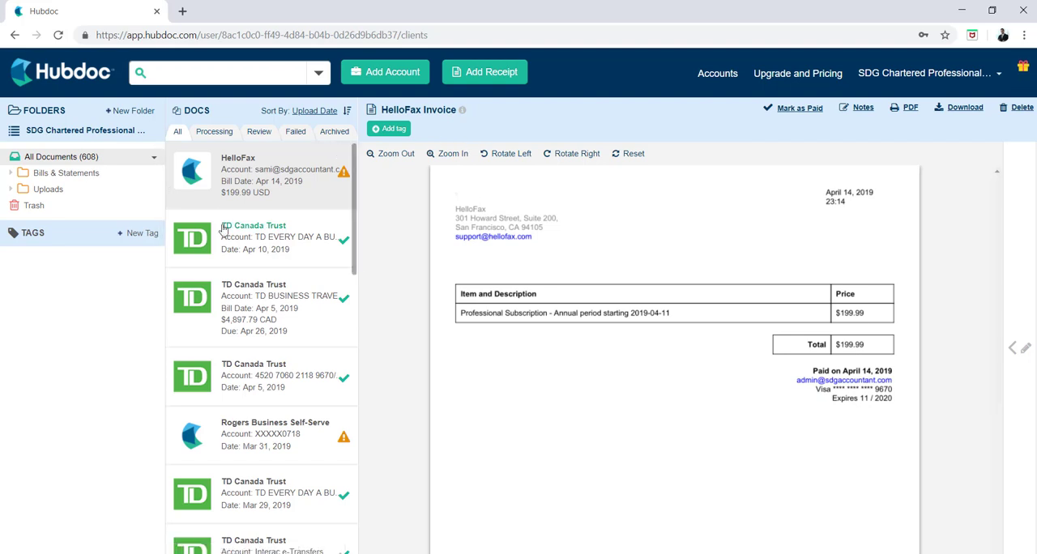
- Expand the Bills & Statements folder and its TD Canada Trust subfolder
{"action": "left_click", "coordinate": [62, 174]}
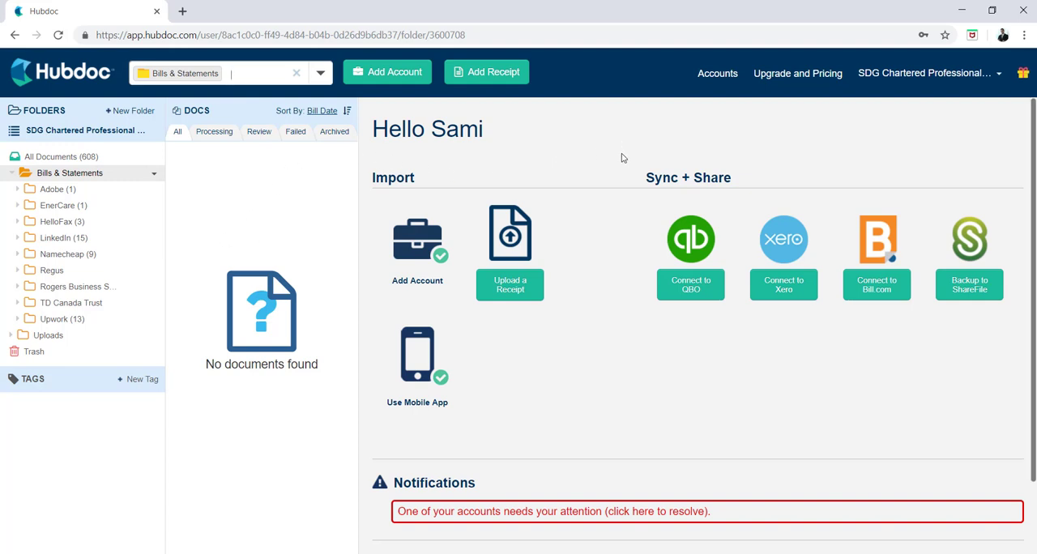
{"action": "left_click_drag", "start_coordinate": [103, 436], "coordinate": [21, 324]}
{"action": "left_click", "coordinate": [112, 419]}
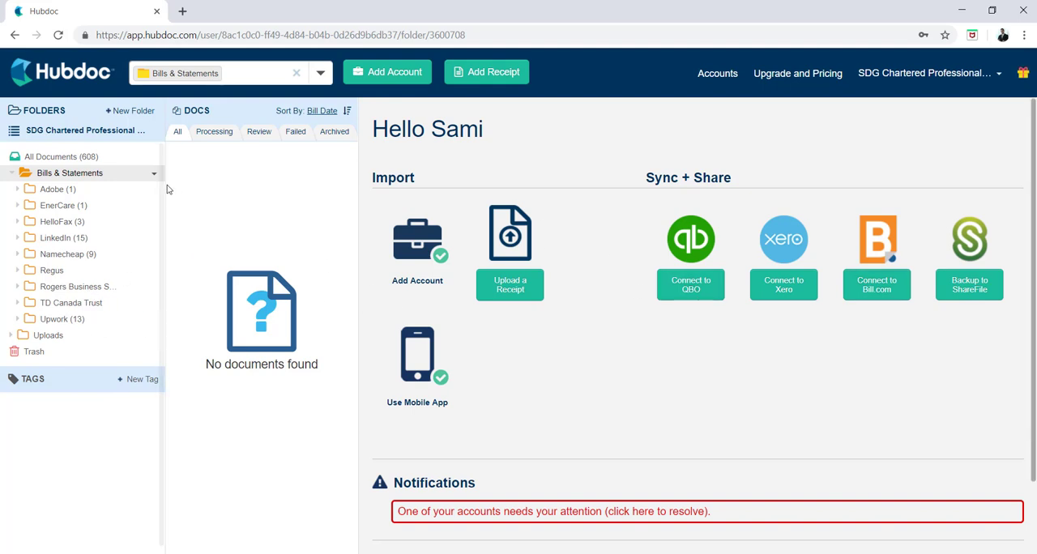
{"action": "left_click", "coordinate": [75, 303]}
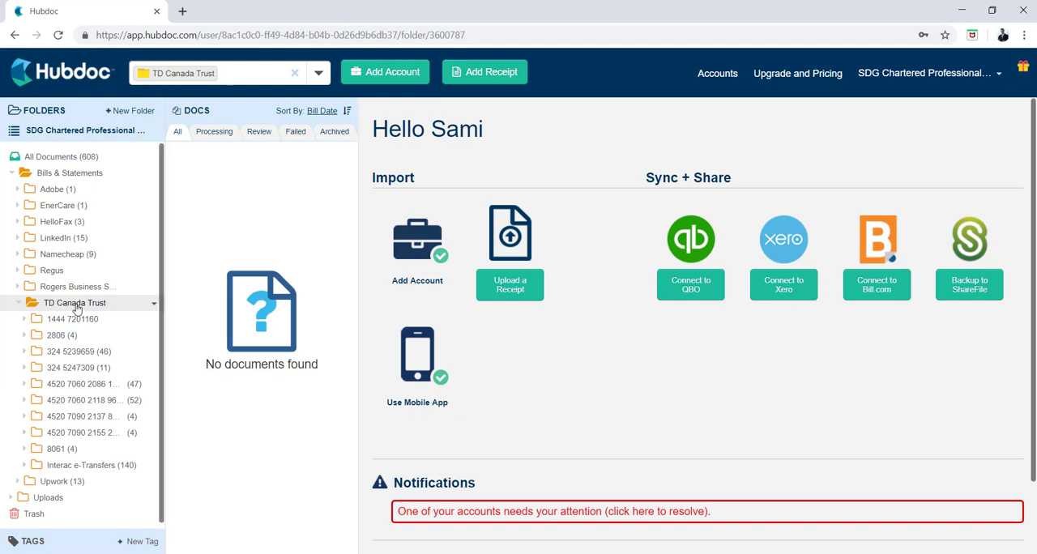
- Examine how the supplier folders and the TD Canada Trust account subfolders are organized in the folder tree
{"action": "scroll", "coordinate": [85, 344], "scroll_direction": "down", "scroll_amount": 1}
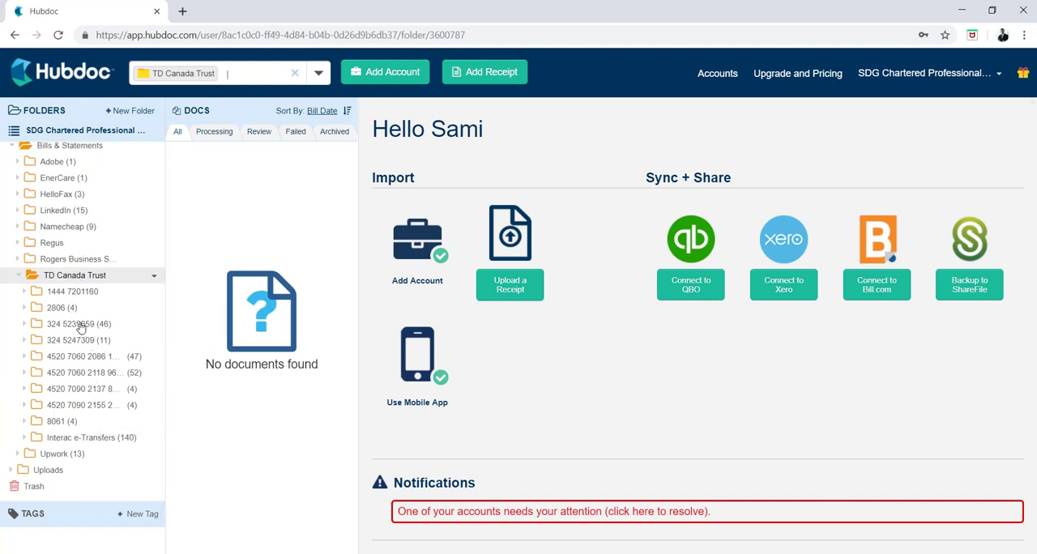
{"action": "left_click", "coordinate": [66, 276]}
{"action": "scroll", "coordinate": [64, 290], "scroll_direction": "up", "scroll_amount": 1}
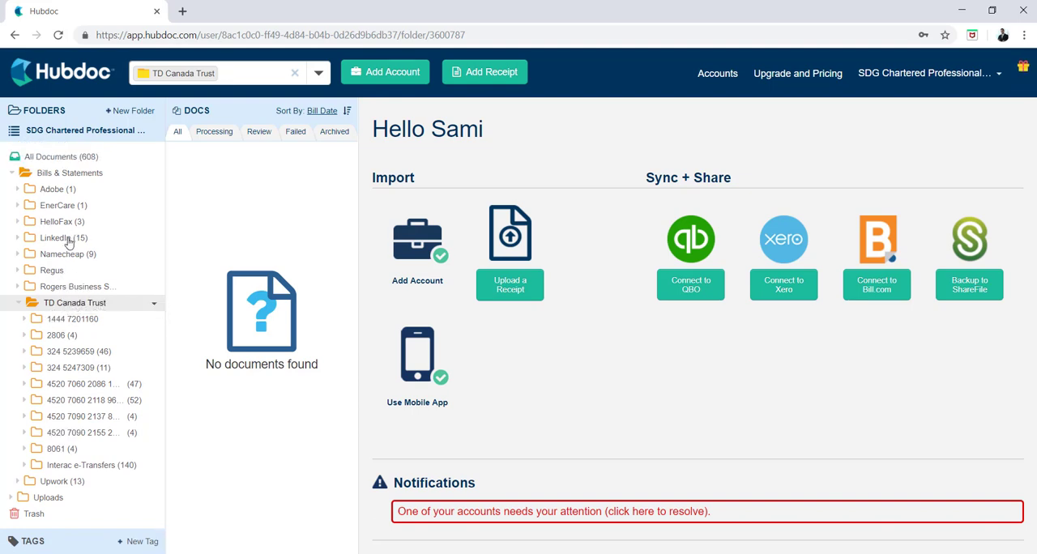
{"action": "scroll", "coordinate": [92, 243], "scroll_direction": "down", "scroll_amount": 2}
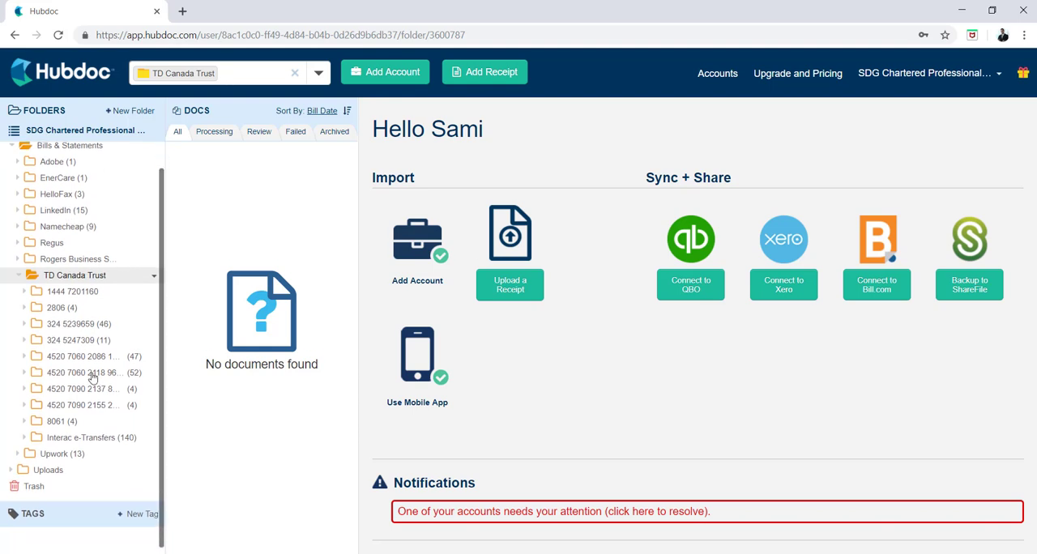
{"action": "scroll", "coordinate": [93, 381], "scroll_direction": "up", "scroll_amount": 2}
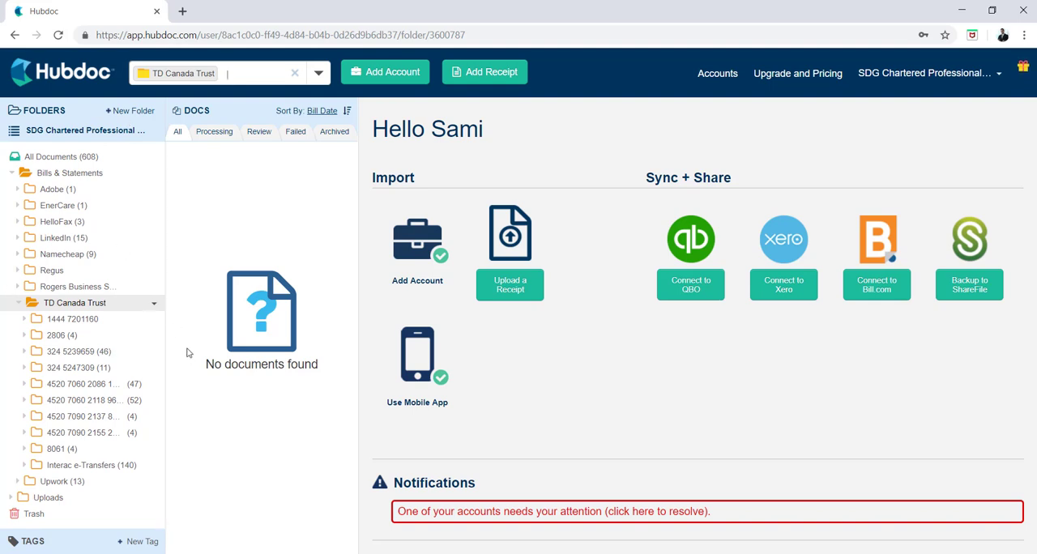
{"action": "scroll", "coordinate": [75, 227], "scroll_direction": "down", "scroll_amount": 1}
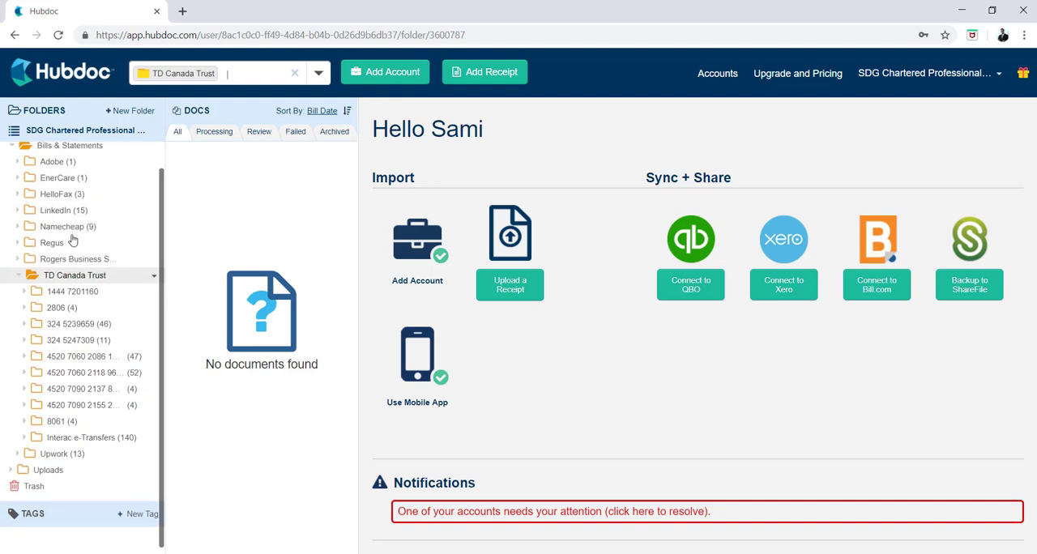
{"action": "scroll", "coordinate": [125, 326], "scroll_direction": "up", "scroll_amount": 1}
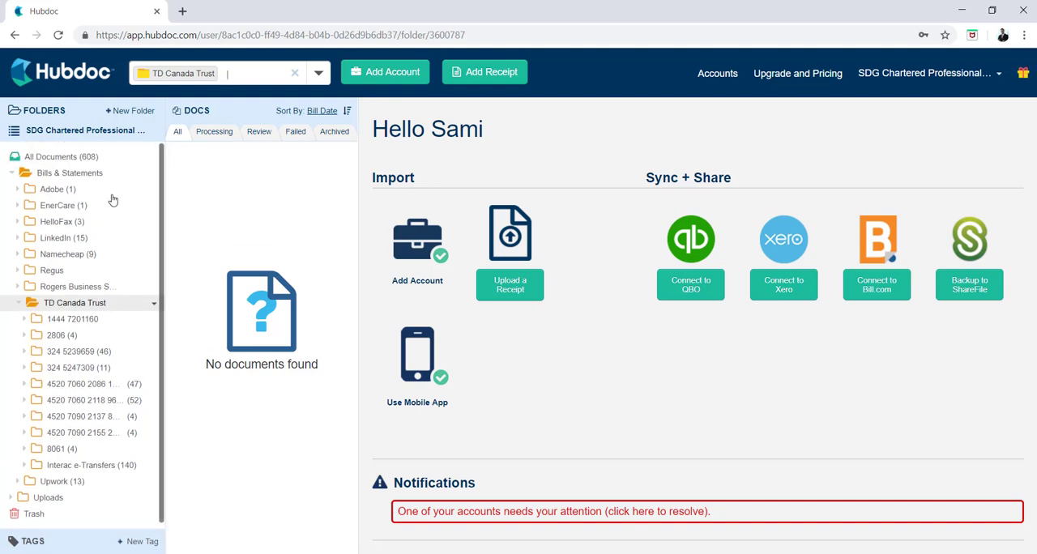
{"action": "scroll", "coordinate": [81, 243], "scroll_direction": "down", "scroll_amount": 1}
{"action": "scroll", "coordinate": [85, 270], "scroll_direction": "up", "scroll_amount": 1}
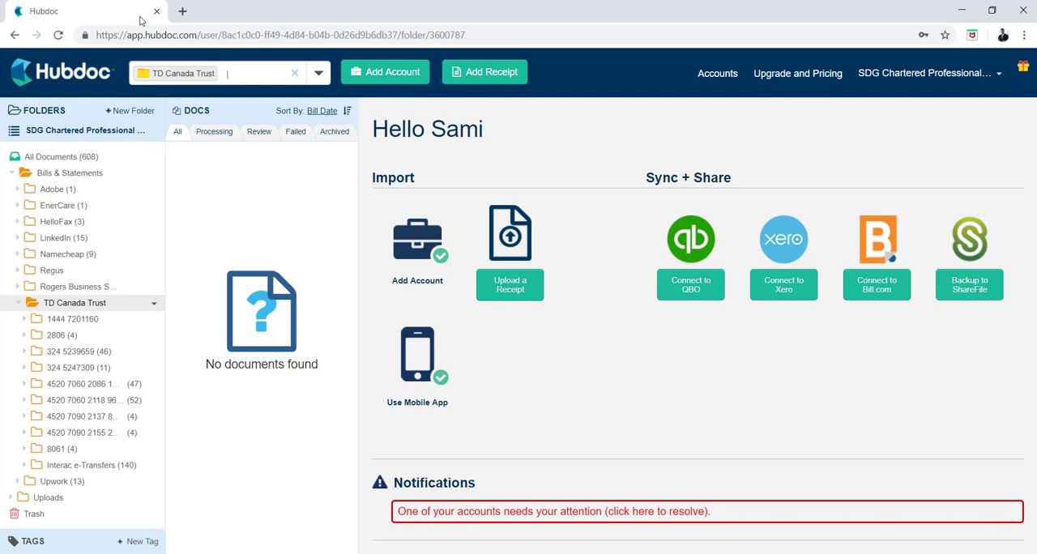
- Open Google Drive in a new browser tab
{"action": "left_click", "coordinate": [187, 12]}
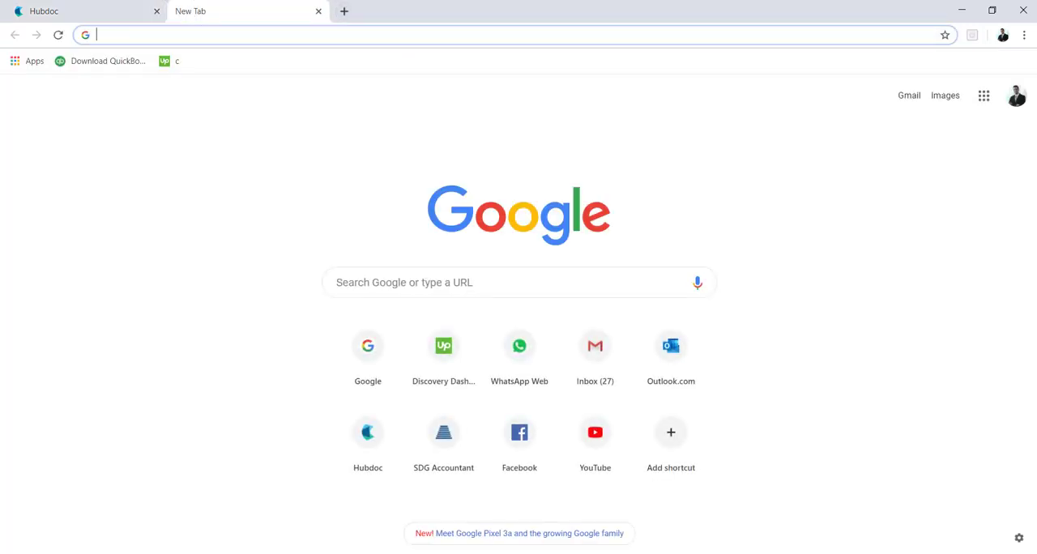
{"action": "left_click", "coordinate": [983, 98]}
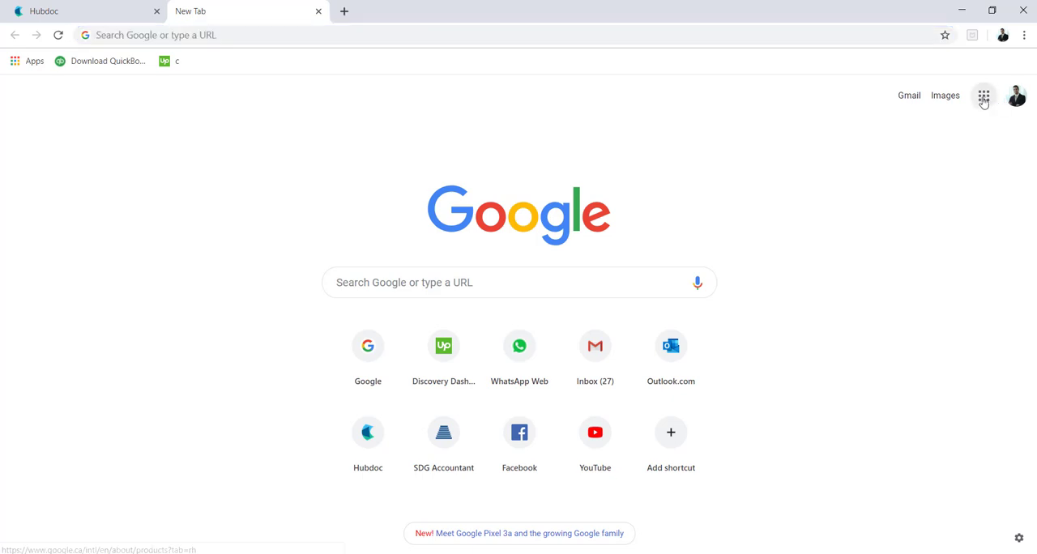
{"action": "left_click", "coordinate": [989, 93]}
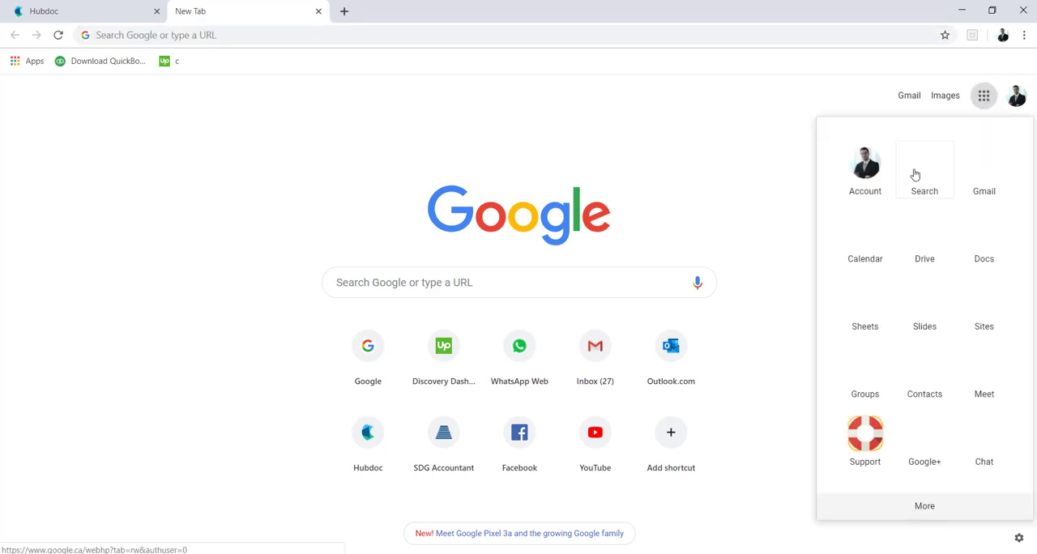
{"action": "left_click", "coordinate": [924, 234]}
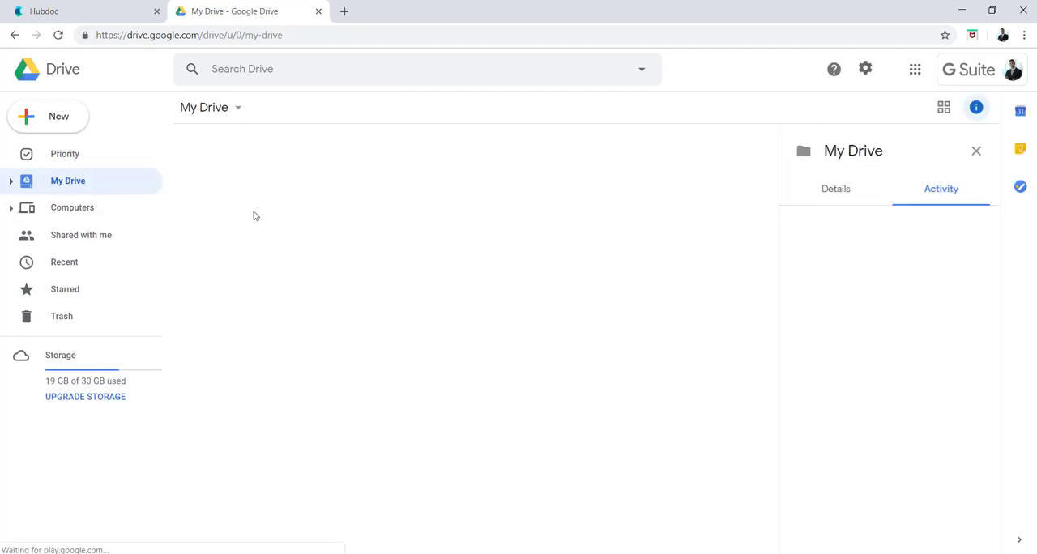
- Create a folder named Shared Information in My Drive, look inside it, and return to My Drive
{"action": "right_click", "coordinate": [299, 406]}
{"action": "left_click", "coordinate": [363, 434]}
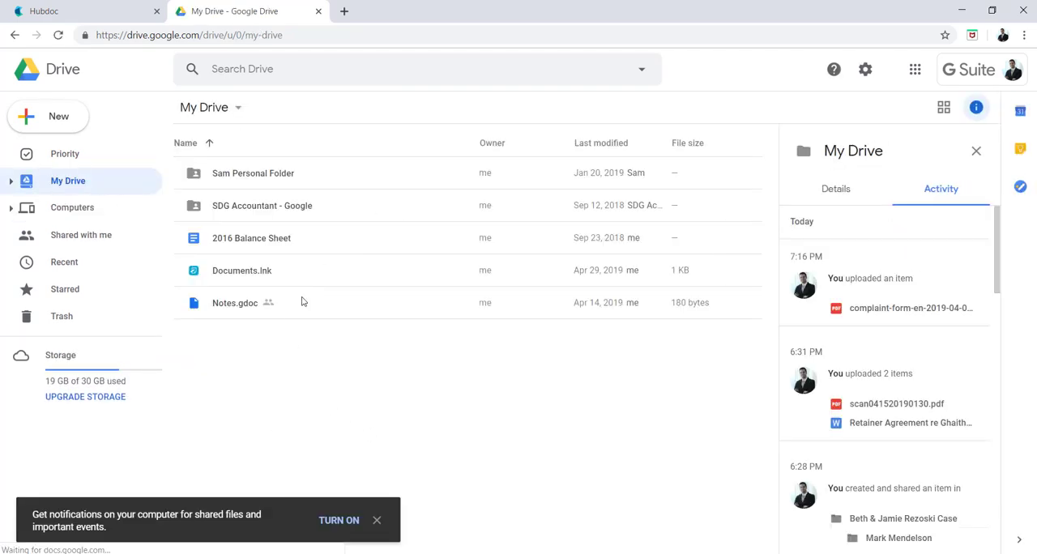
{"action": "type", "text": "B"}
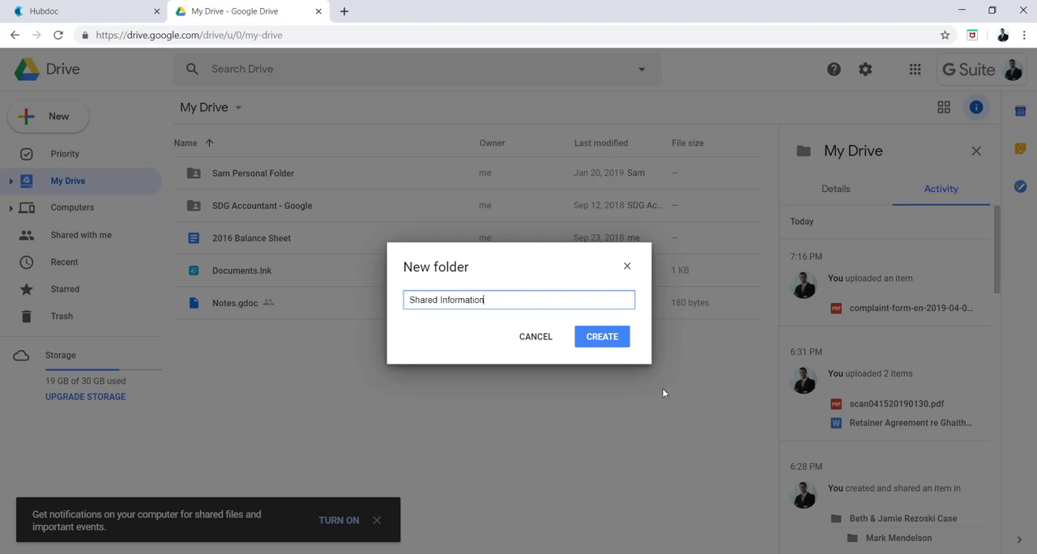
{"action": "left_click", "coordinate": [578, 343]}
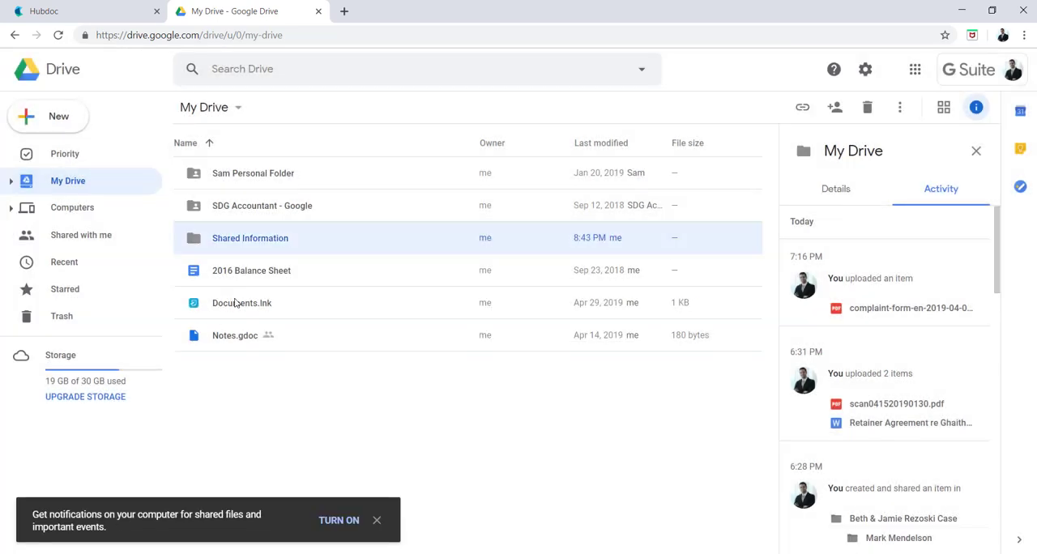
{"action": "double_click", "coordinate": [229, 238]}
{"action": "left_click", "coordinate": [204, 107]}
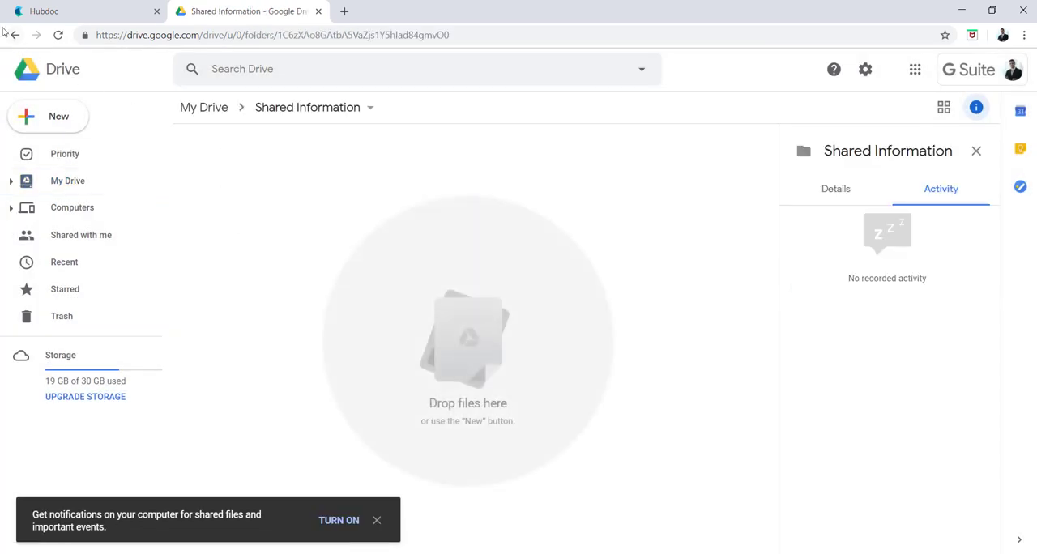
- Start sharing the Shared Information folder and add the client's e-mail address as a recipient
{"action": "right_click", "coordinate": [250, 237]}
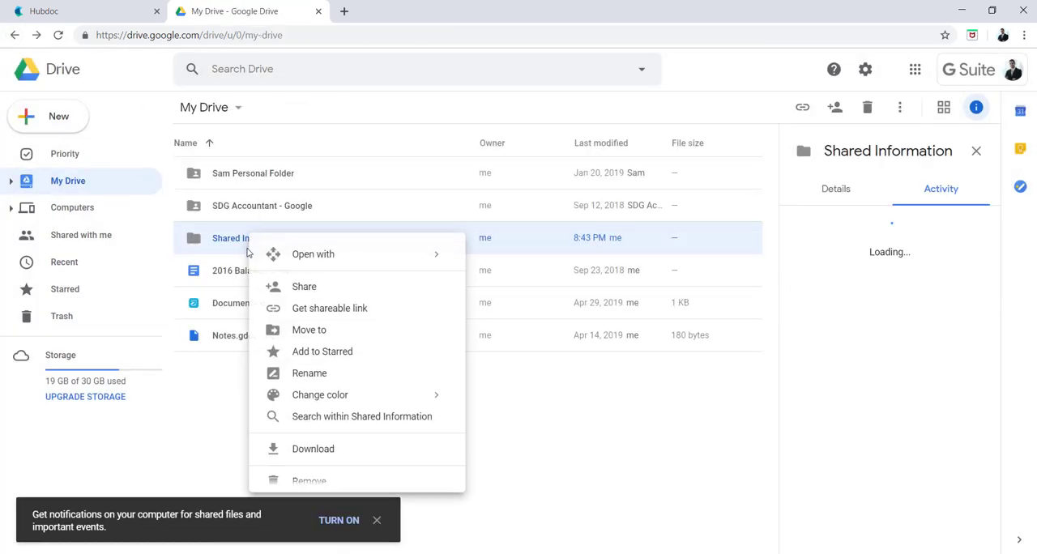
{"action": "left_click", "coordinate": [323, 285]}
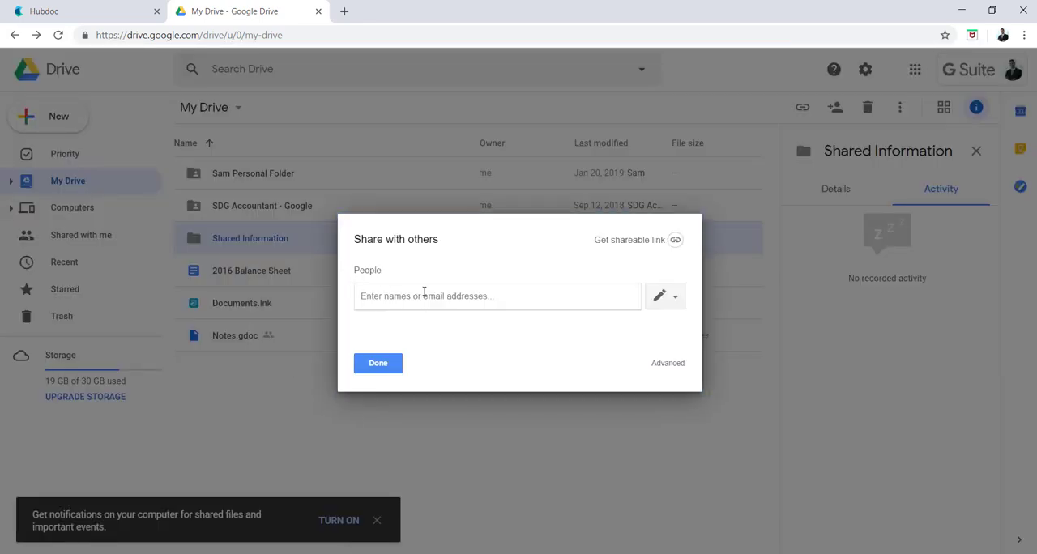
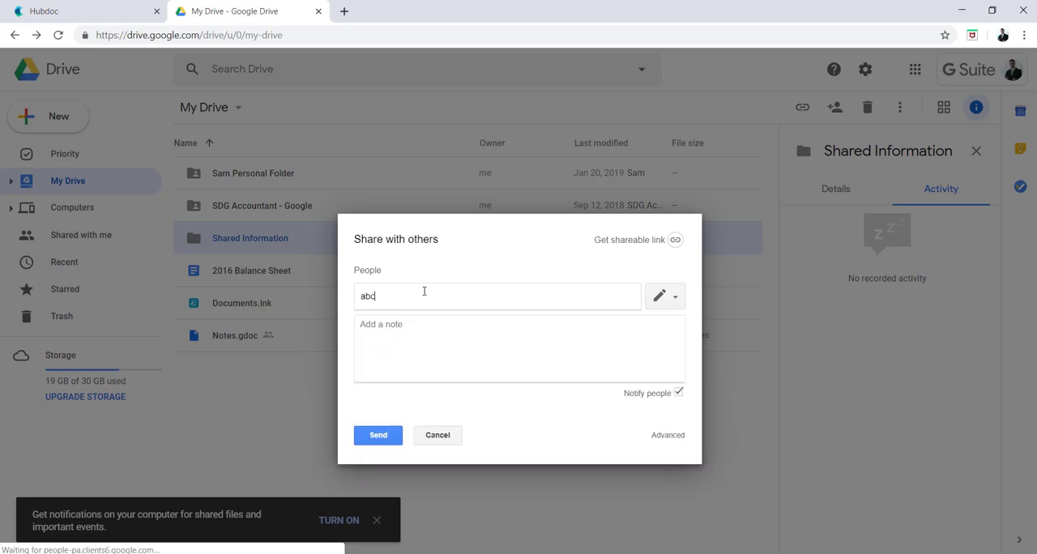
{"action": "key", "text": "Return"}
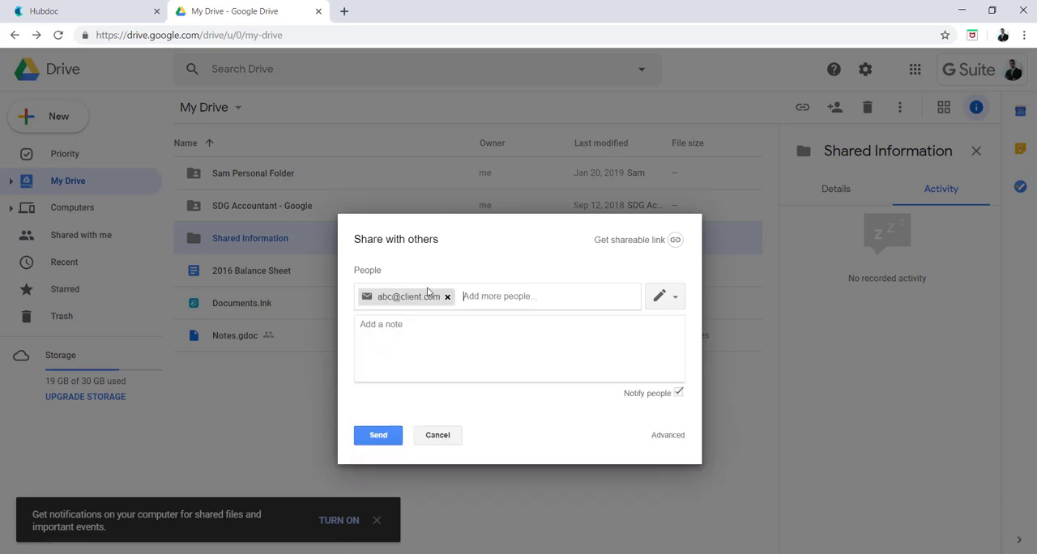
- Check which access levels can be granted to the invited client
{"action": "left_click", "coordinate": [658, 297]}
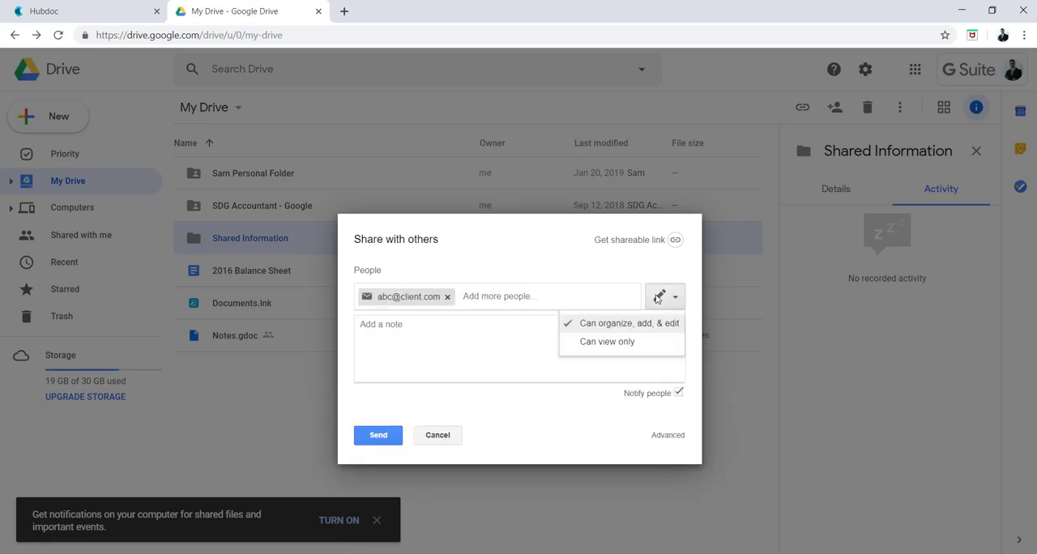
{"action": "left_click", "coordinate": [519, 342]}
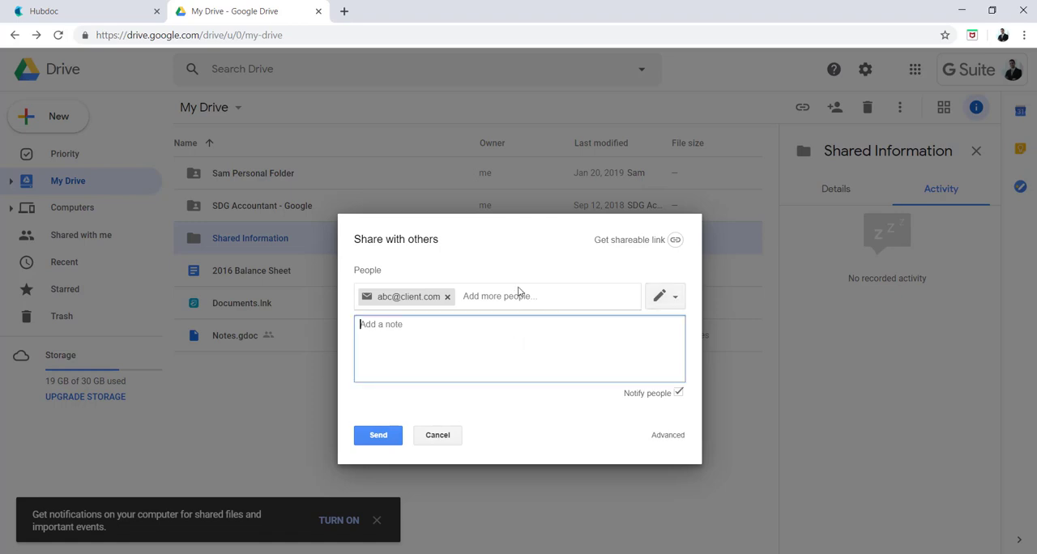
{"action": "left_click", "coordinate": [513, 297]}
{"action": "left_click", "coordinate": [648, 290]}
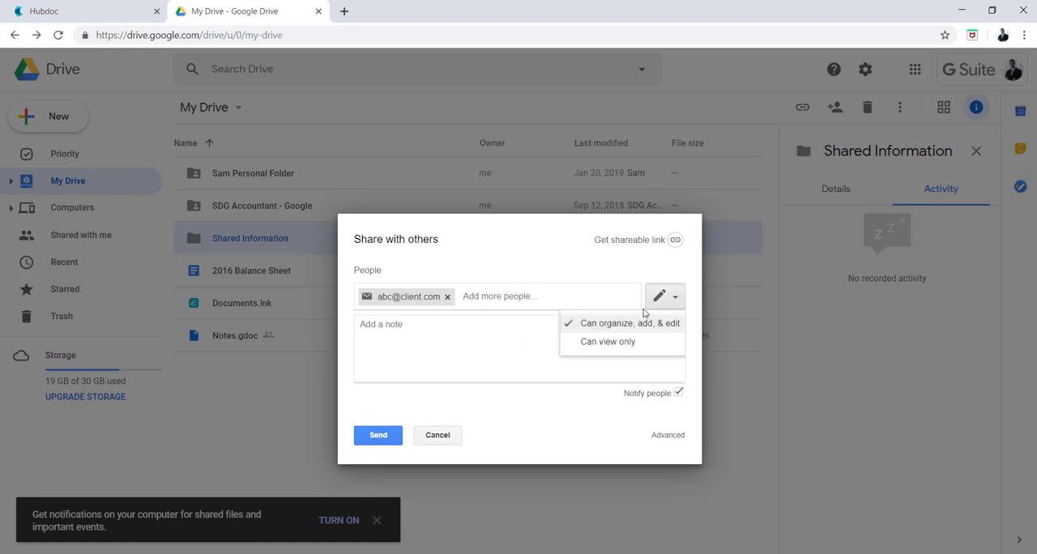
{"action": "left_click", "coordinate": [527, 336]}
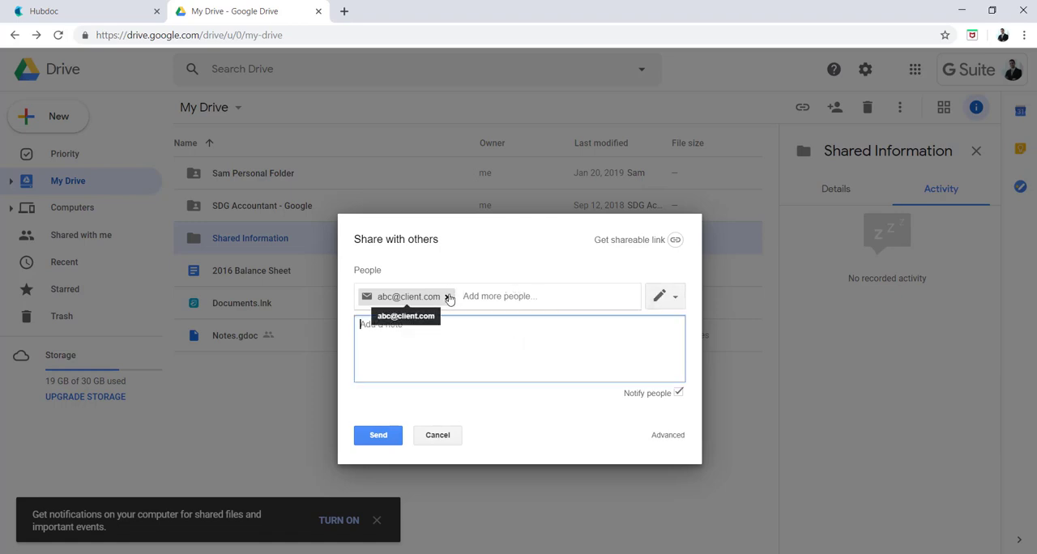
- Replace the invited recipient with a suggested contact and set that person's access to Can view only
{"action": "left_click", "coordinate": [449, 298]}
{"action": "type", "text": "sami"}
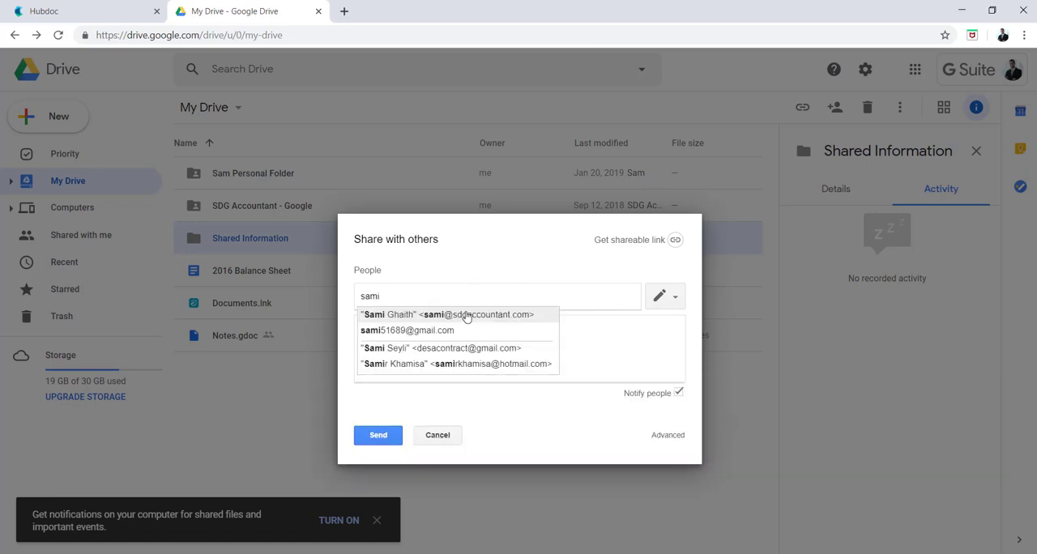
{"action": "type", "text": "g"}
{"action": "left_click", "coordinate": [470, 316]}
{"action": "left_click", "coordinate": [670, 303]}
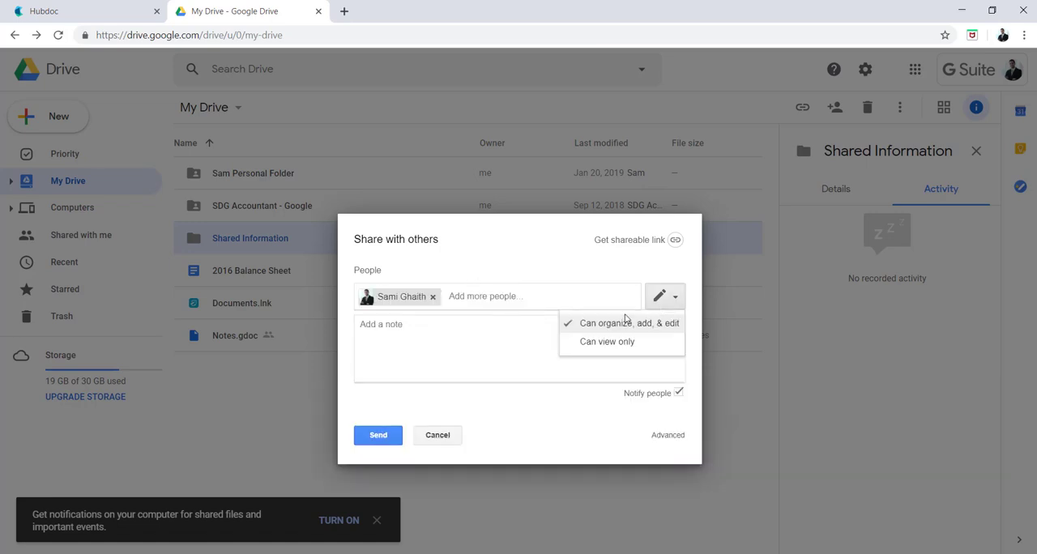
{"action": "left_click", "coordinate": [604, 342]}
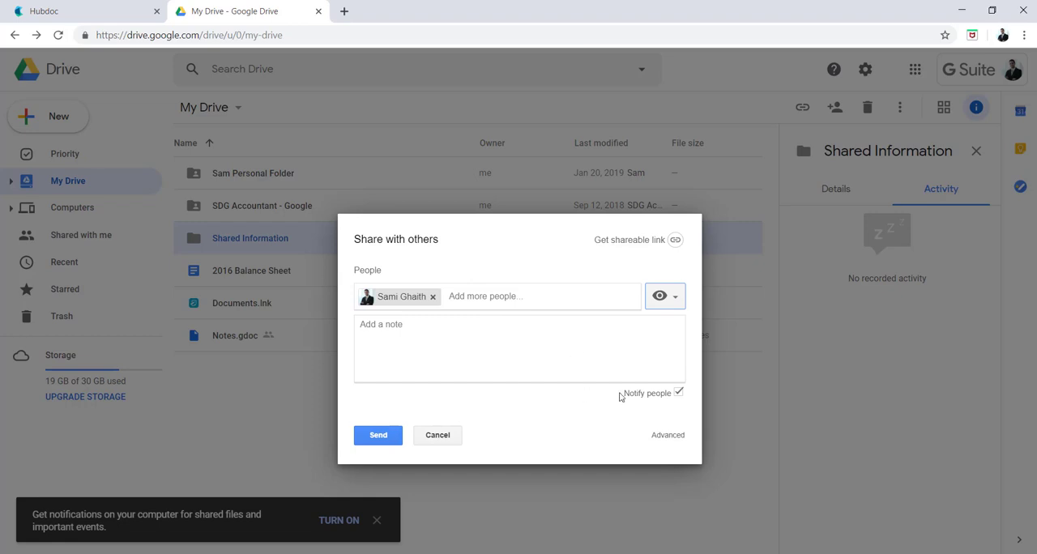
- Choose to send a copy to myself in the advanced sharing settings, and discard the invitation without sending it
{"action": "left_click", "coordinate": [668, 436]}
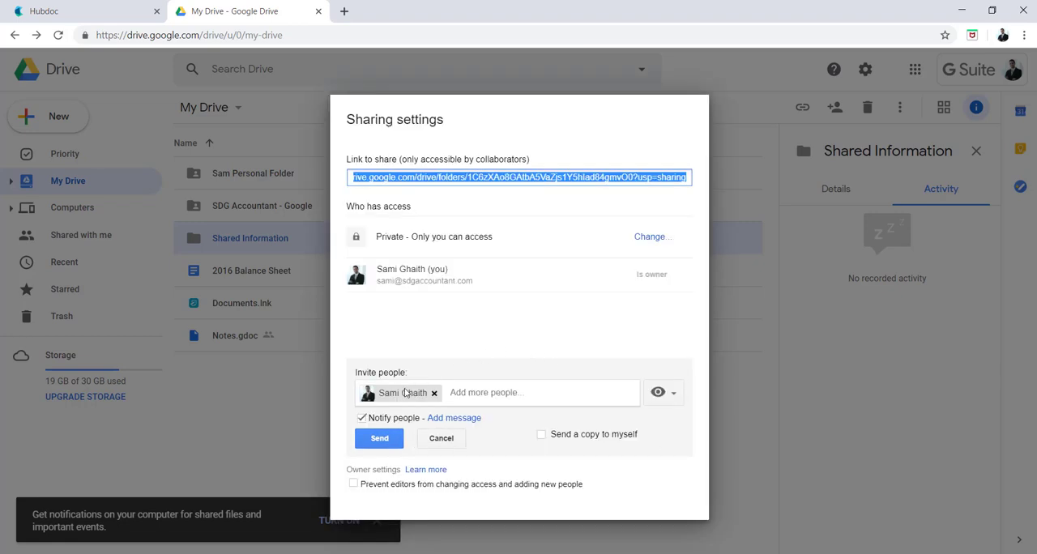
{"action": "left_click", "coordinate": [542, 434]}
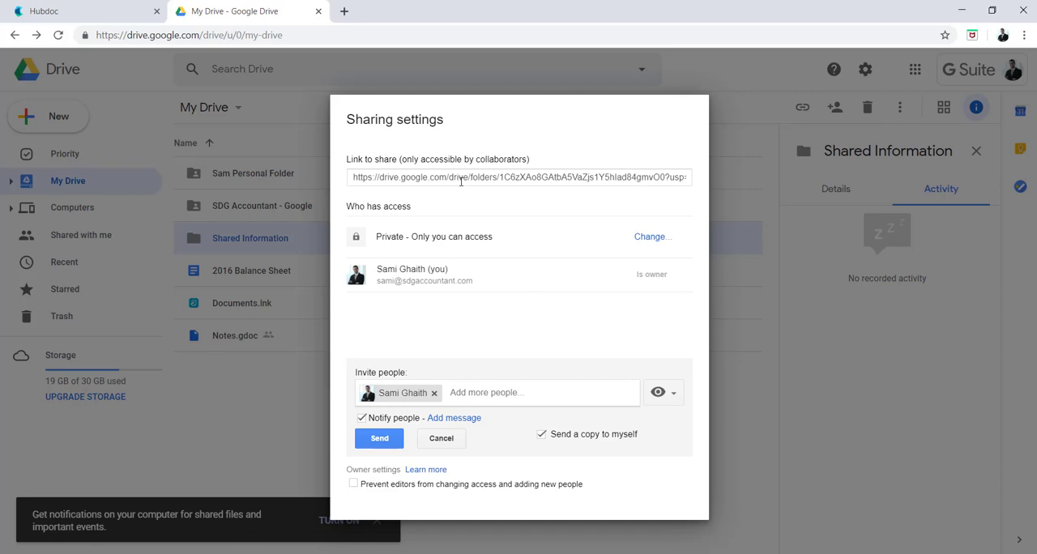
{"action": "left_click", "coordinate": [461, 181]}
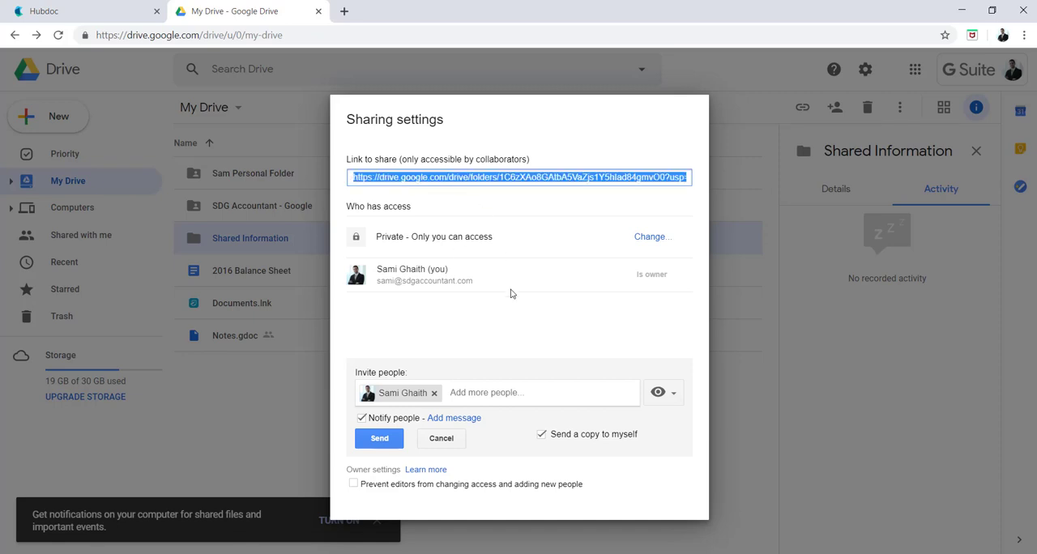
{"action": "left_click", "coordinate": [450, 441]}
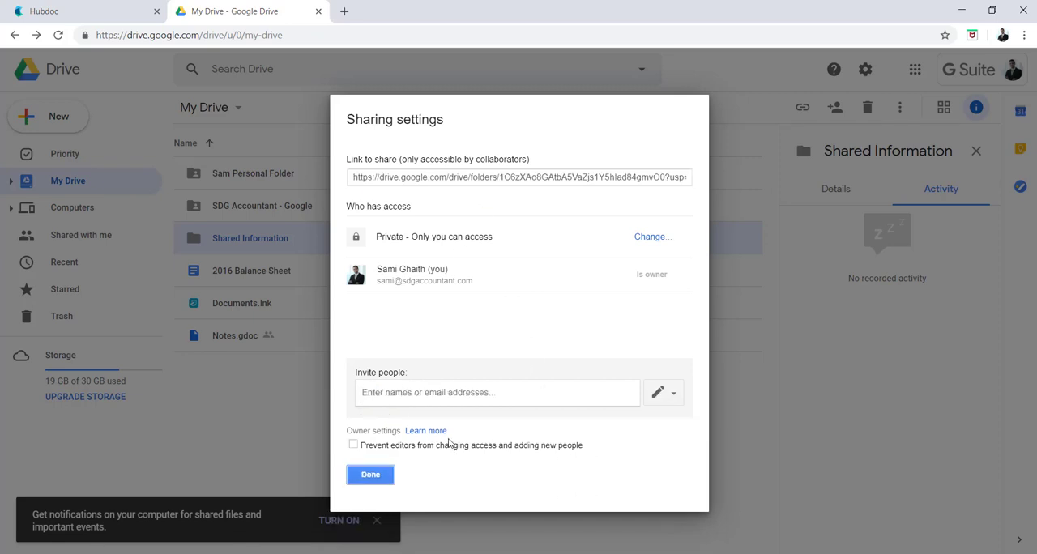
{"action": "left_click", "coordinate": [379, 475]}
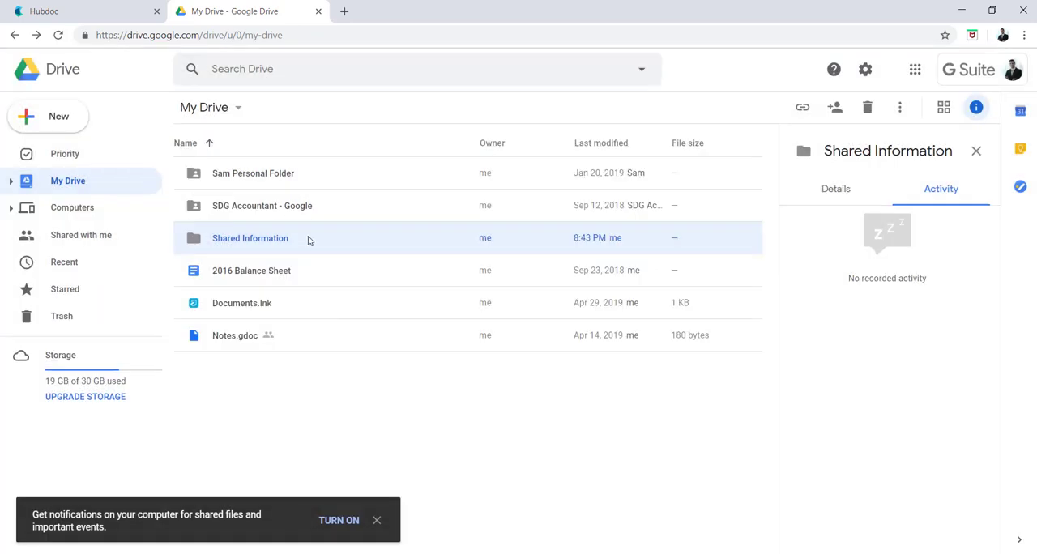
- Inside Shared Information, create a folder named Wells Fargo Chequing followed by a hyphen and the account's last digits
{"action": "double_click", "coordinate": [308, 240]}
{"action": "right_click", "coordinate": [286, 226]}
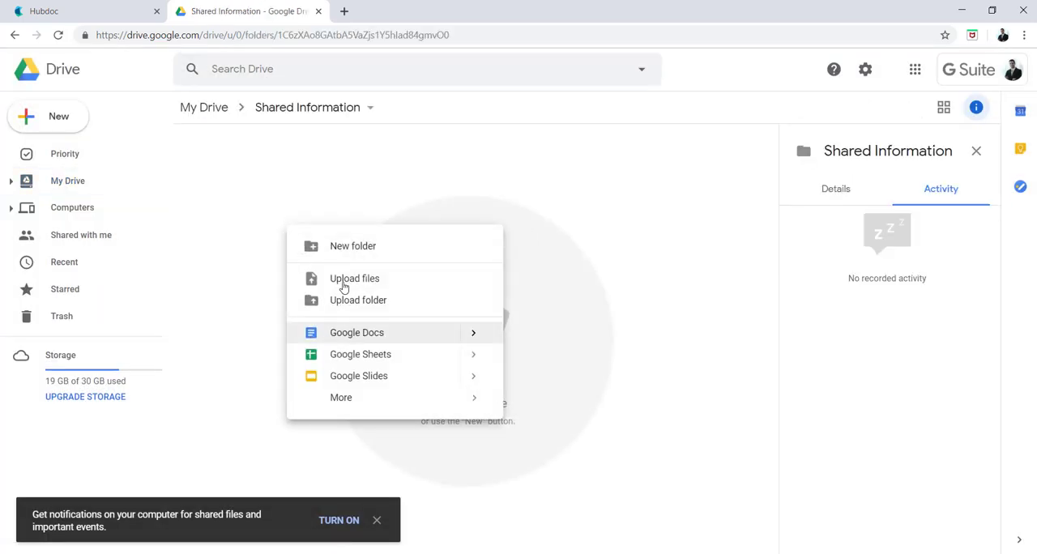
{"action": "left_click", "coordinate": [340, 245]}
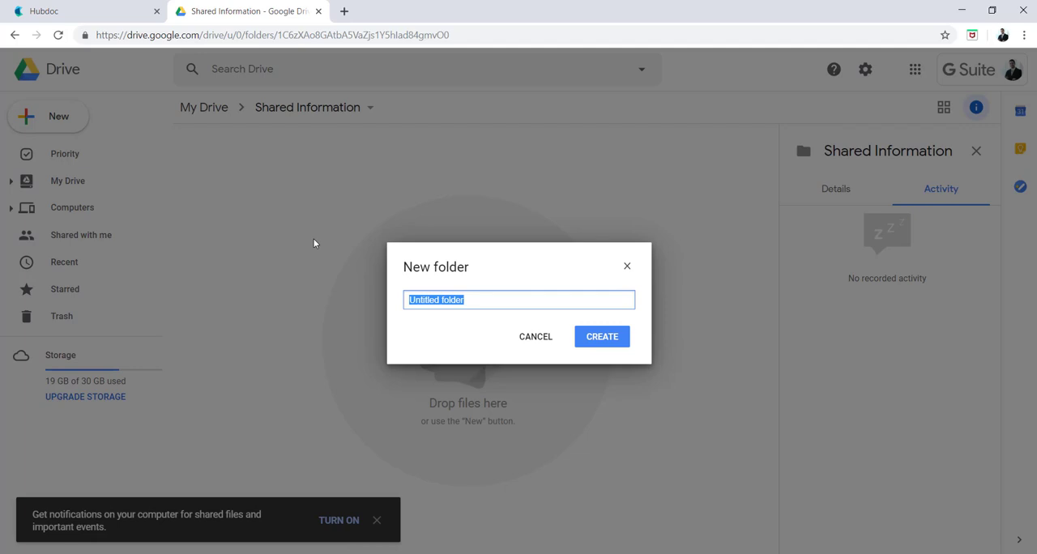
{"action": "key", "text": "BackSpace"}
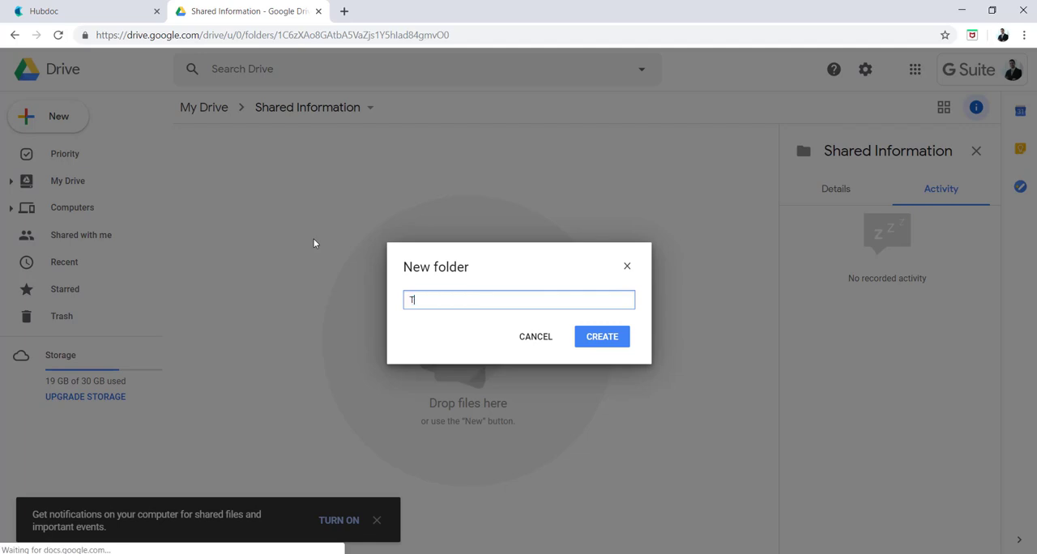
{"action": "type", "text": "Wells Fargo Cheq"}
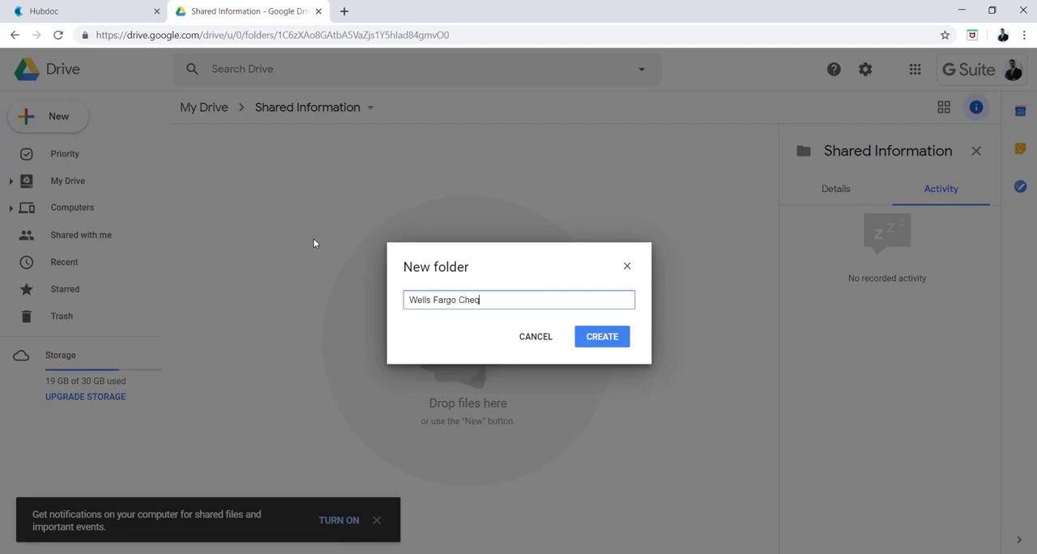
{"action": "type", "text": "uing - 9780"}
{"action": "left_click", "coordinate": [628, 332]}
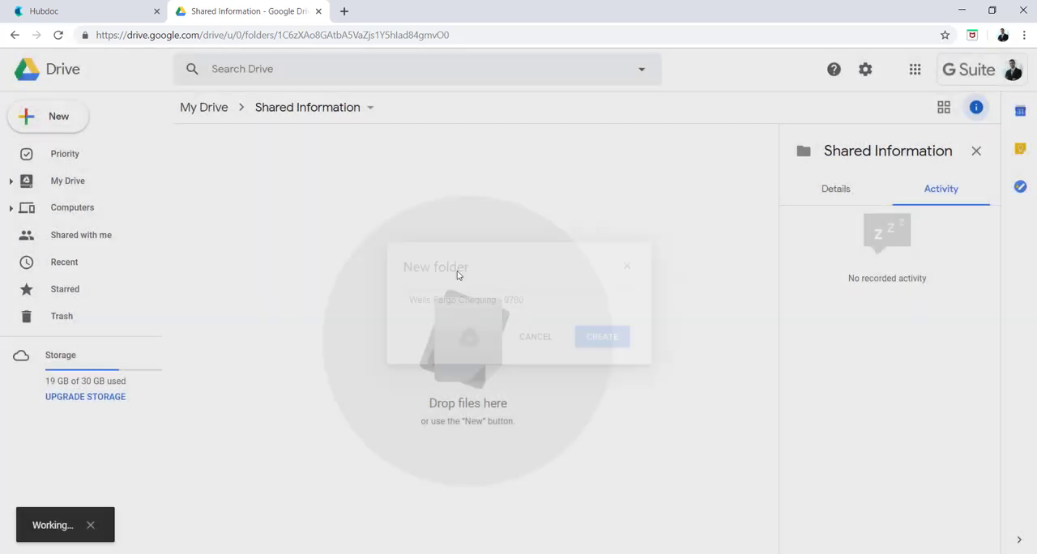
{"action": "left_click", "coordinate": [373, 184]}
{"action": "left_click", "coordinate": [315, 234]}
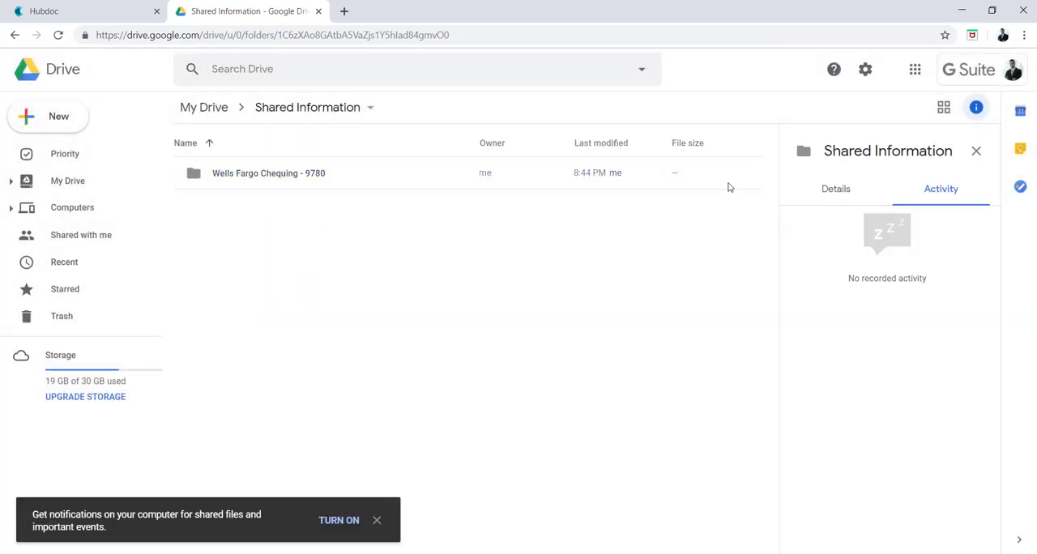
{"action": "right_click", "coordinate": [240, 177]}
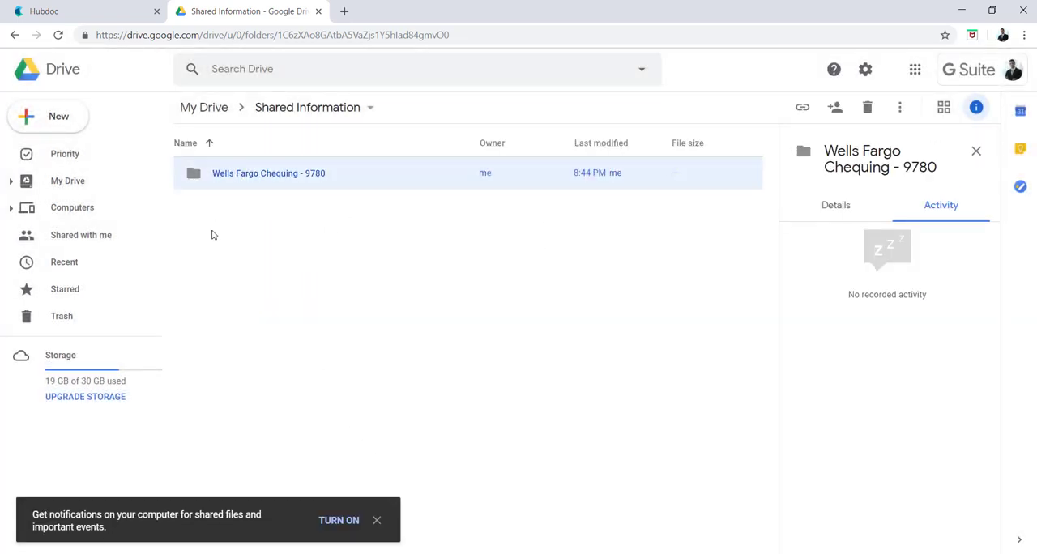
{"action": "left_click", "coordinate": [223, 247]}
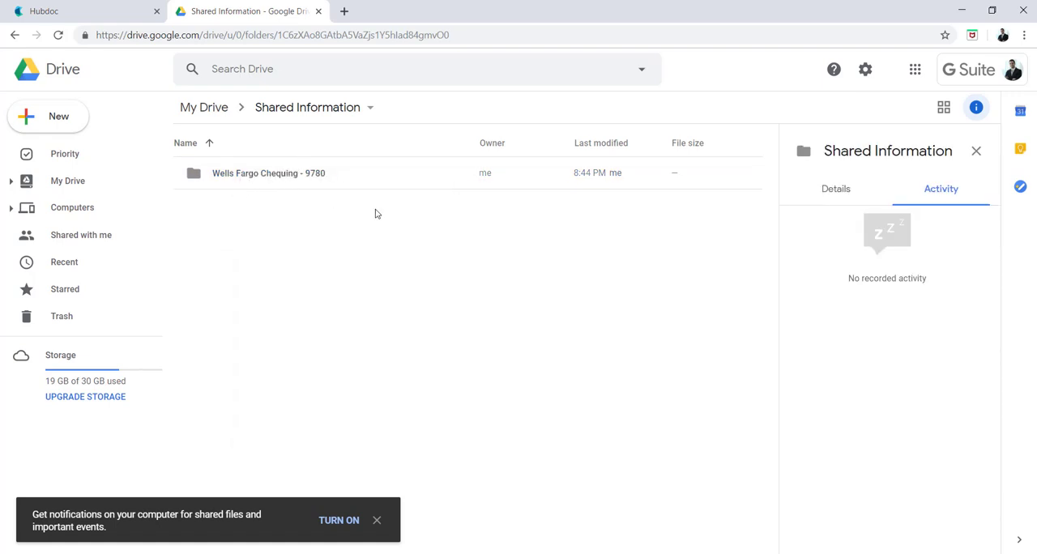
{"action": "left_click_drag", "start_coordinate": [392, 246], "coordinate": [283, 102]}
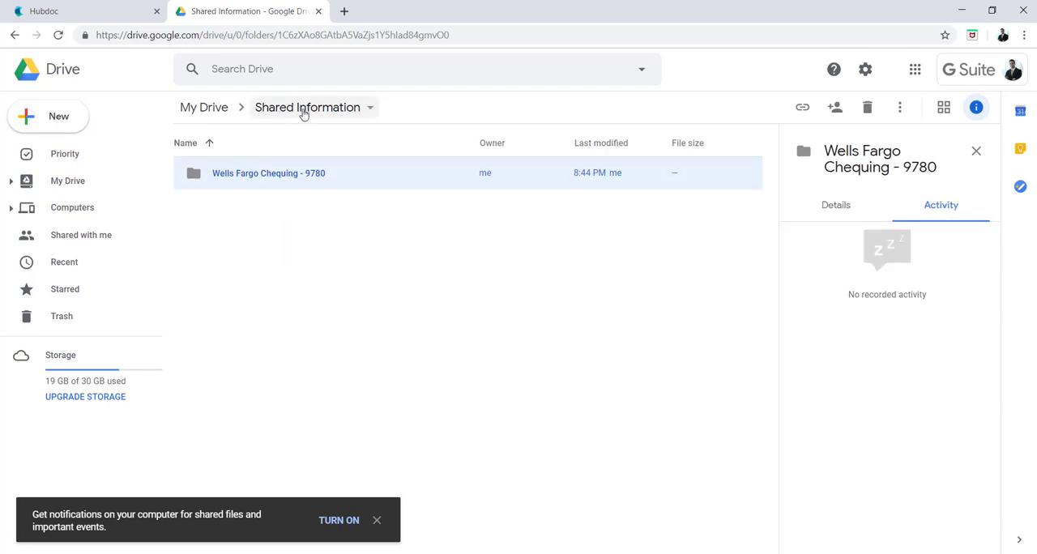
{"action": "left_click", "coordinate": [336, 225]}
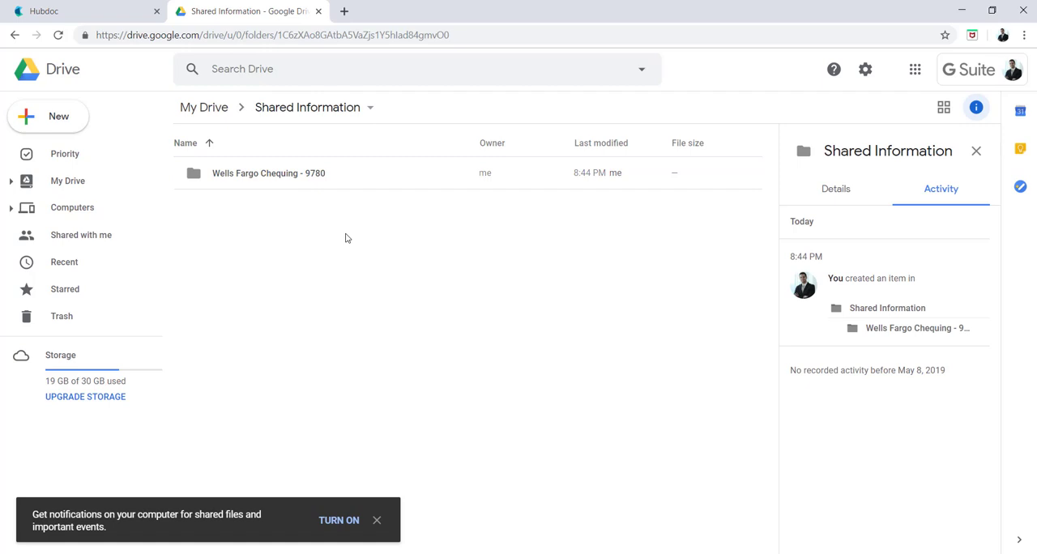
{"action": "left_click", "coordinate": [279, 170]}
{"action": "left_click", "coordinate": [251, 243]}
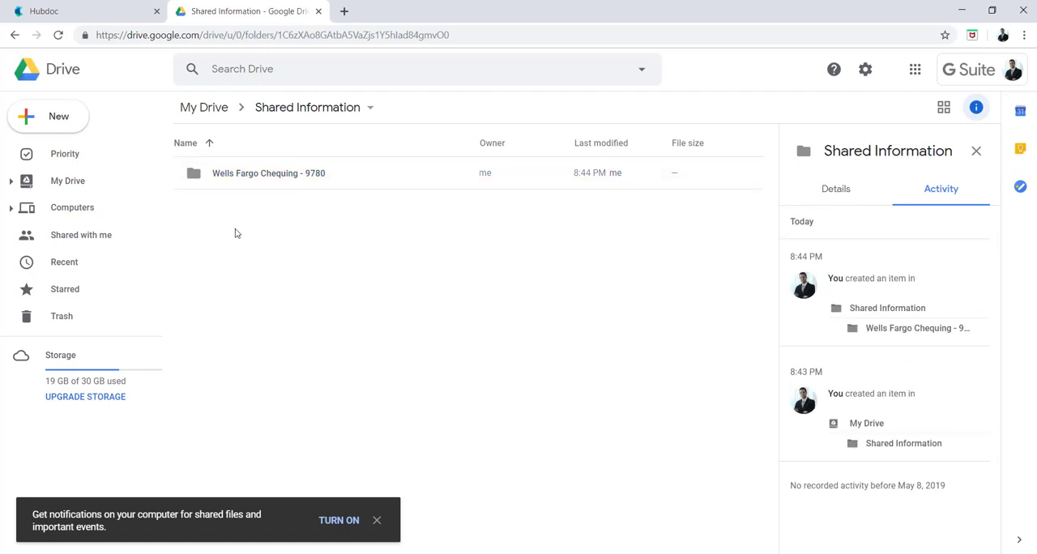
- Create a folder named 2017 inside Shared Information
{"action": "right_click", "coordinate": [235, 227]}
{"action": "left_click", "coordinate": [225, 215]}
{"action": "right_click", "coordinate": [222, 209]}
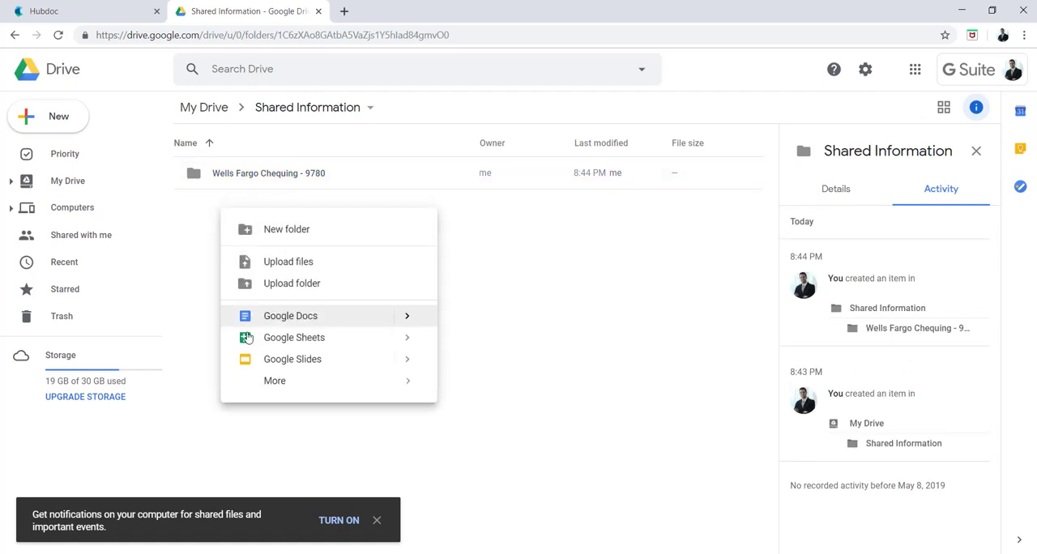
{"action": "left_click", "coordinate": [281, 231]}
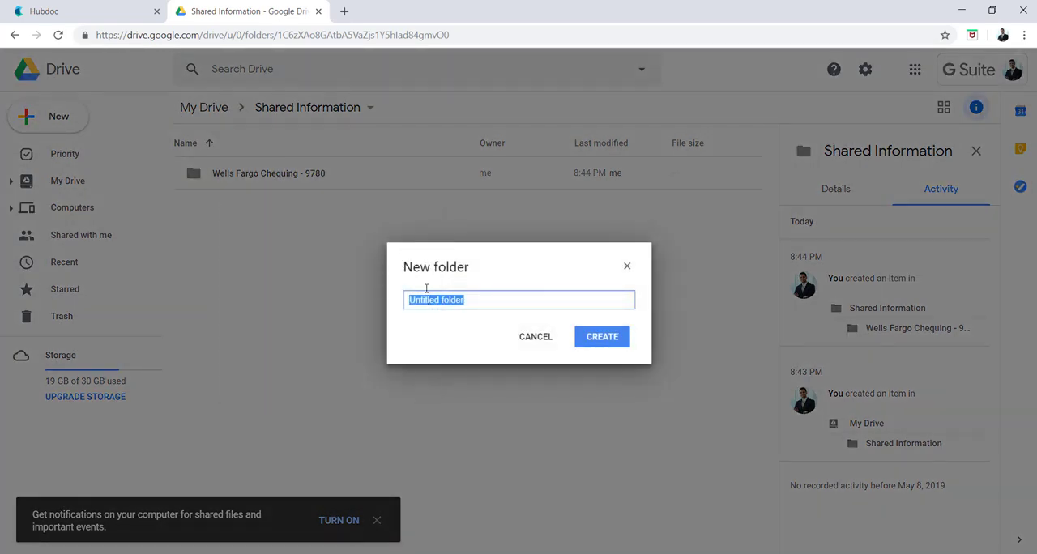
{"action": "type", "text": "2017"}
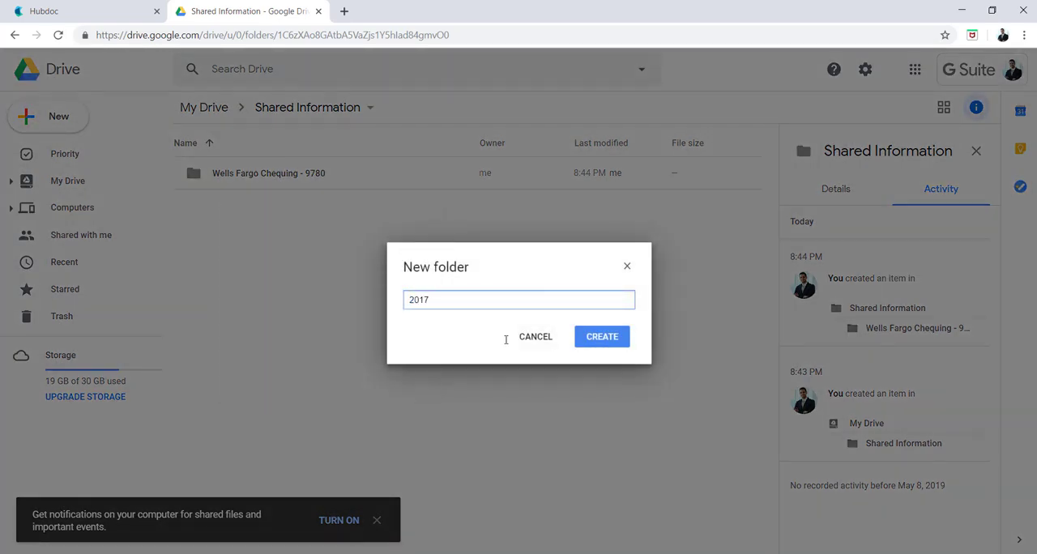
{"action": "left_click", "coordinate": [582, 341]}
- Create a folder named 2018 inside Shared Information
{"action": "right_click", "coordinate": [397, 334]}
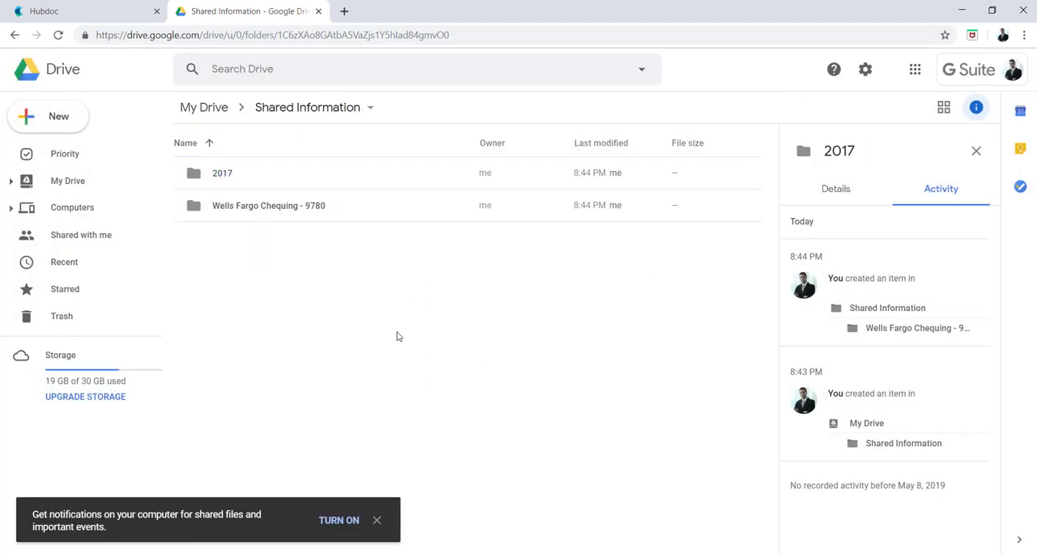
{"action": "left_click", "coordinate": [450, 349]}
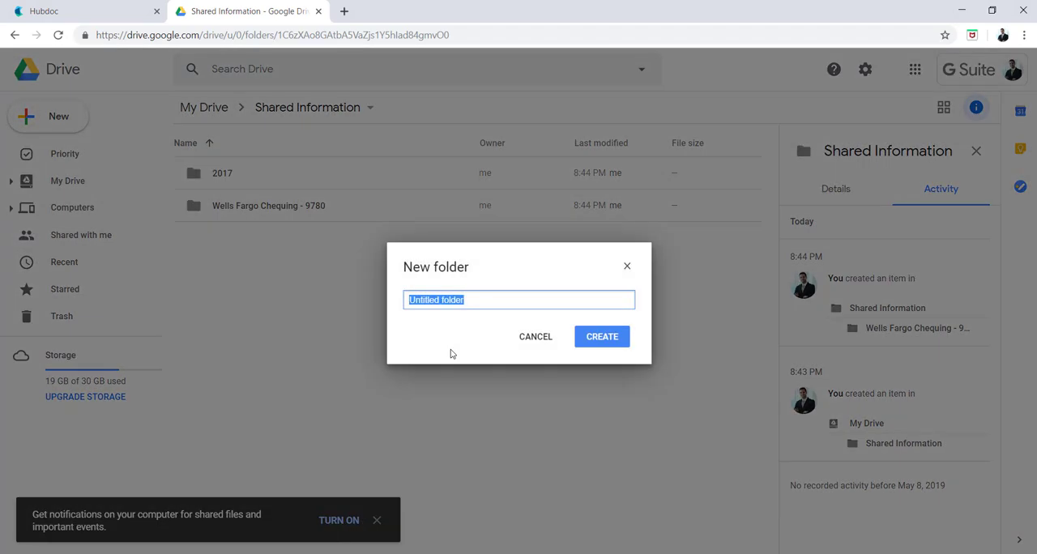
{"action": "type", "text": "2018"}
{"action": "left_click", "coordinate": [620, 344]}
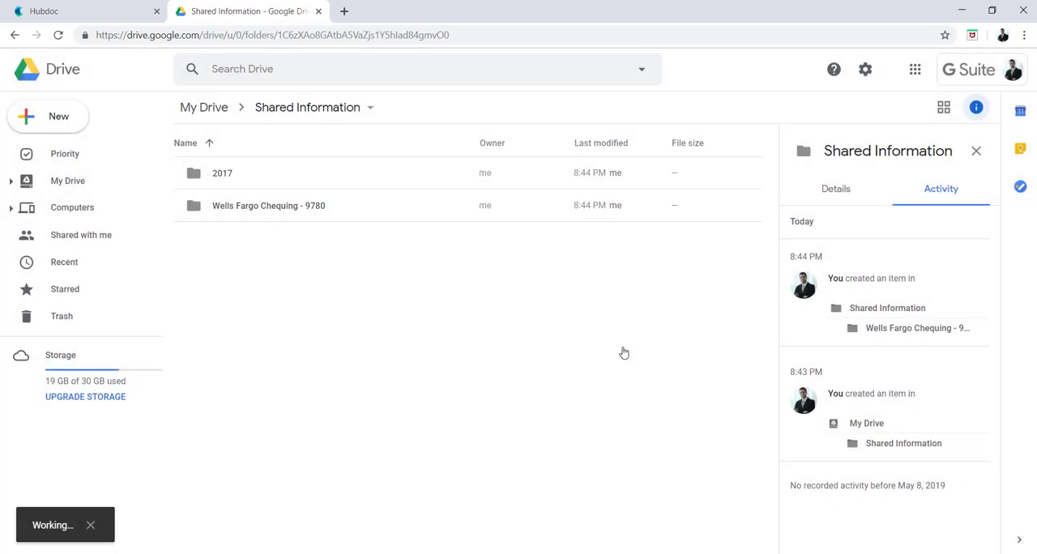
- Move the Wells Fargo Chequing folder into the 2018 folder and open 2018
{"action": "left_click_drag", "start_coordinate": [287, 238], "coordinate": [297, 211]}
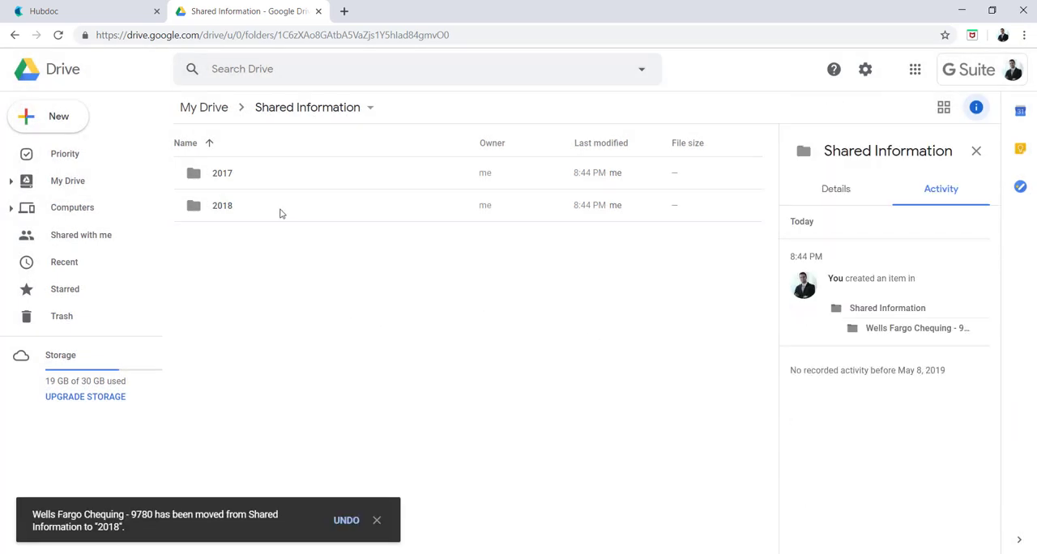
{"action": "left_click", "coordinate": [280, 213]}
{"action": "double_click", "coordinate": [281, 213]}
{"action": "left_click", "coordinate": [276, 174]}
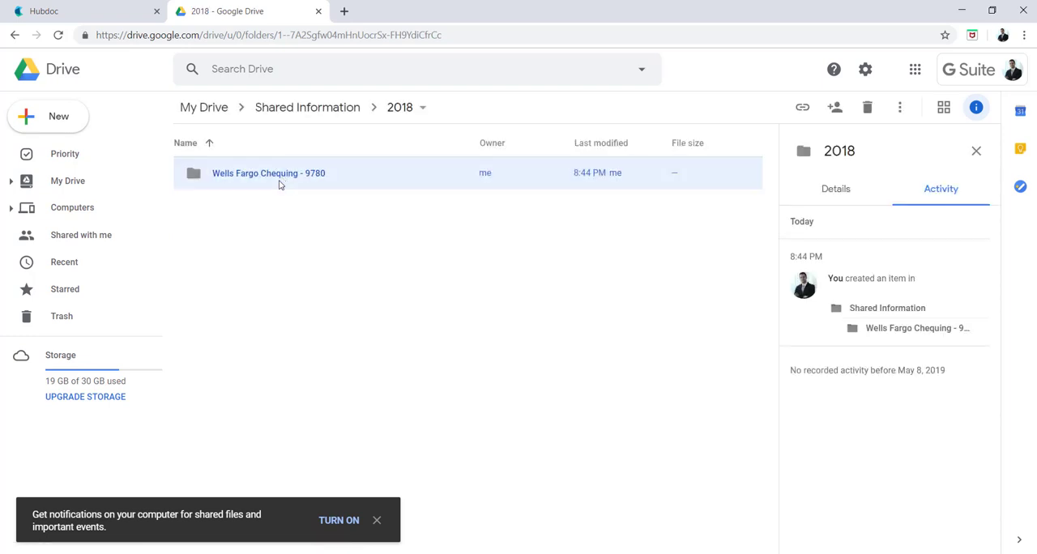
{"action": "left_click", "coordinate": [371, 209]}
- Inside the 2018 folder, create a folder named TD Canada Credit Card followed by a hyphen and the card's last digits
{"action": "right_click", "coordinate": [344, 173]}
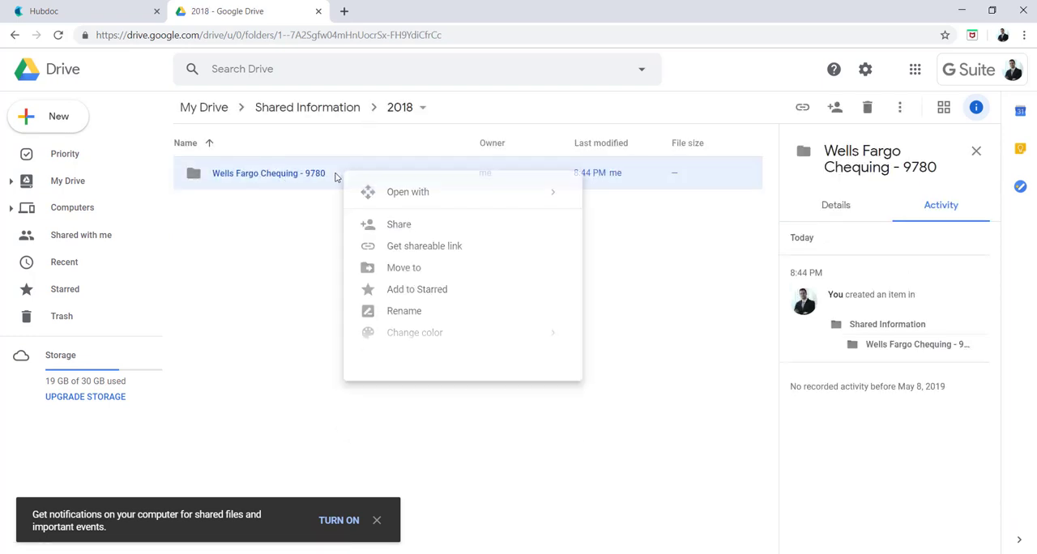
{"action": "left_click", "coordinate": [237, 237]}
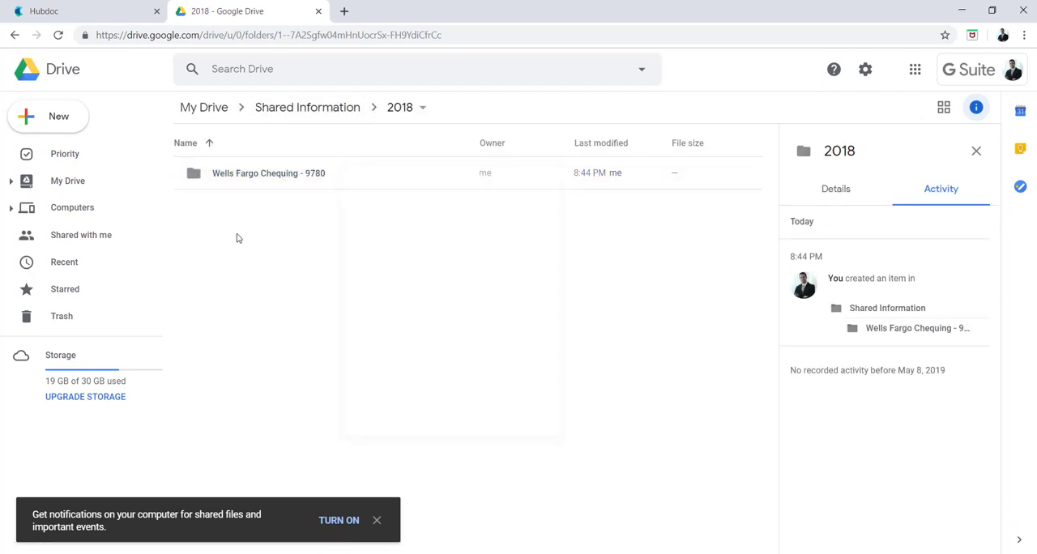
{"action": "right_click", "coordinate": [238, 233]}
{"action": "left_click", "coordinate": [321, 250]}
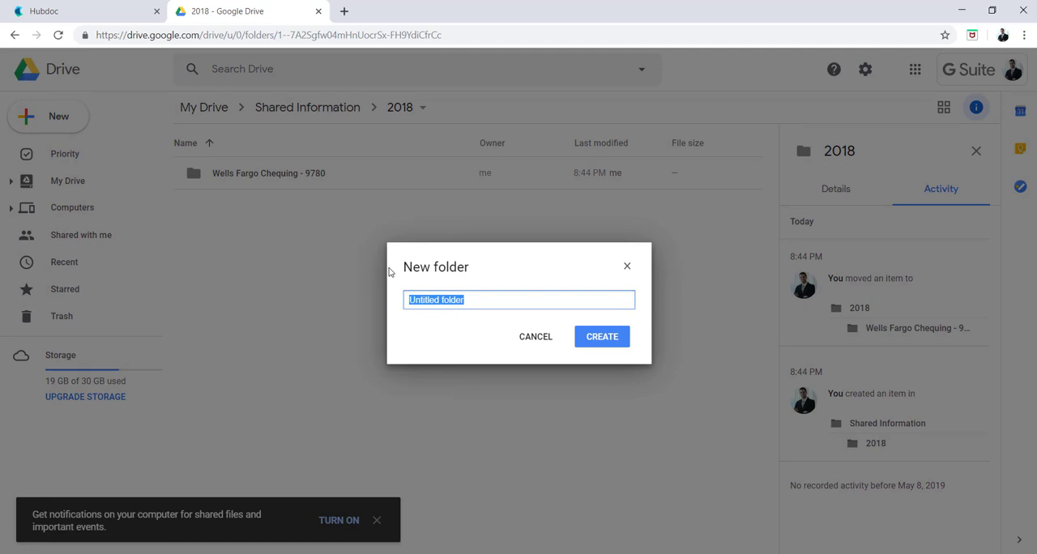
{"action": "type", "text": "TD Canda"}
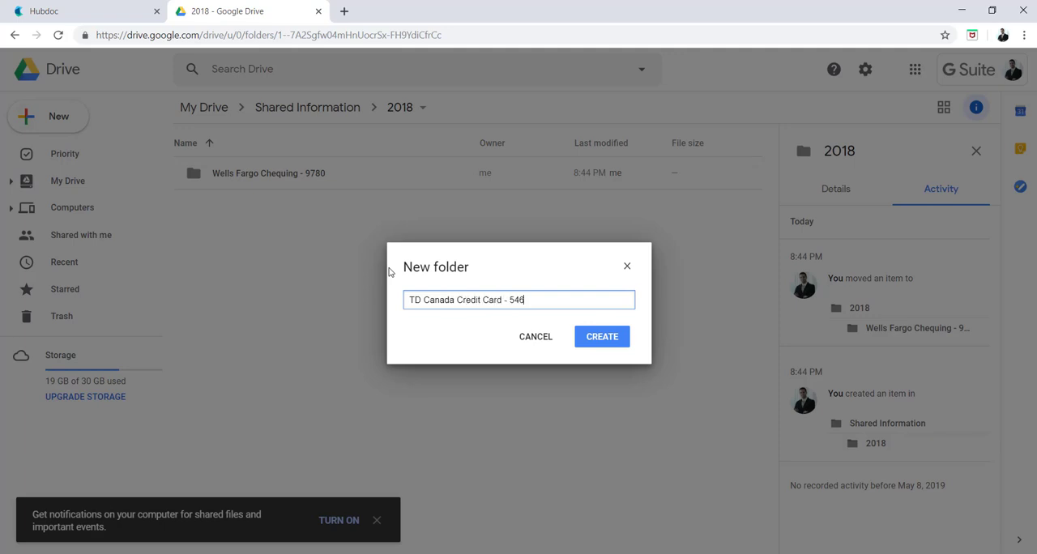
{"action": "type", "text": "0"}
{"action": "left_click", "coordinate": [600, 336]}
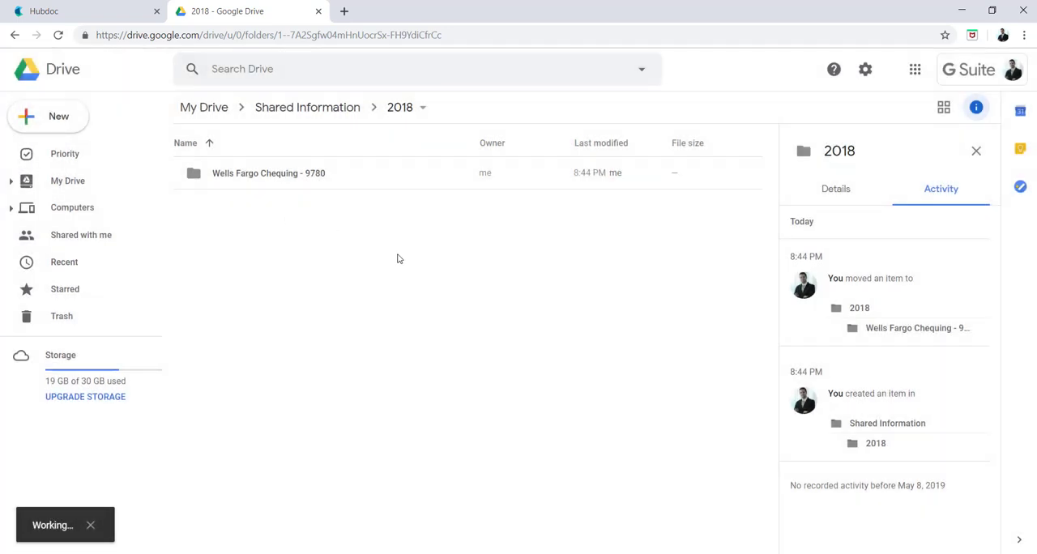
- Open the TD Canada Credit Card folder to view its contents and return to the 2018 folder
{"action": "left_click", "coordinate": [272, 180]}
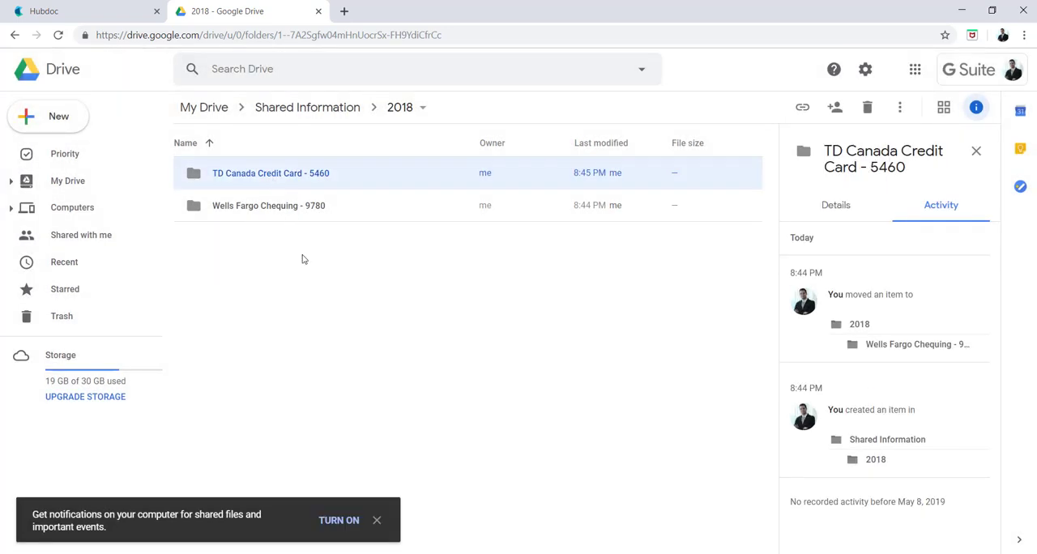
{"action": "left_click", "coordinate": [301, 231]}
{"action": "double_click", "coordinate": [285, 180]}
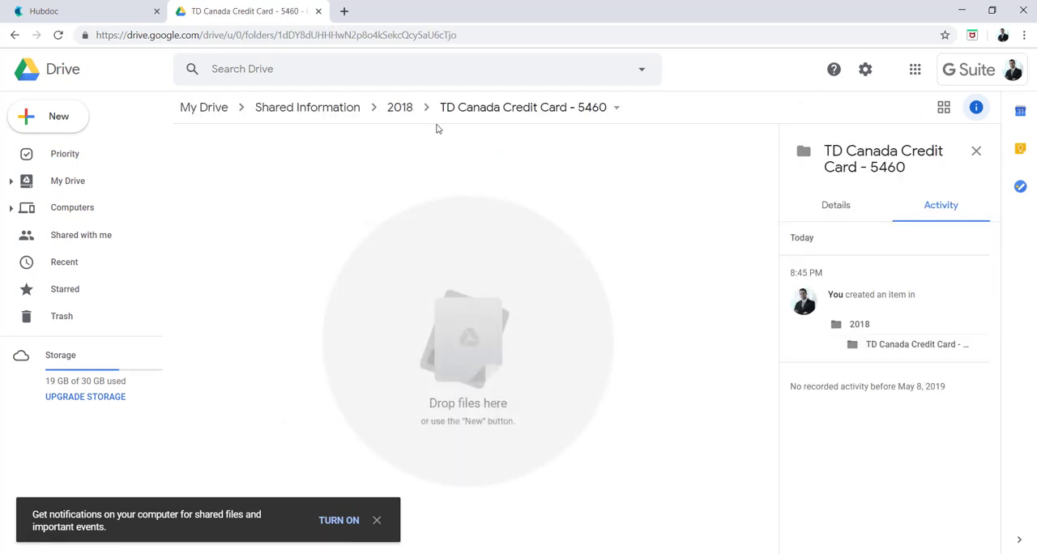
{"action": "left_click", "coordinate": [400, 106]}
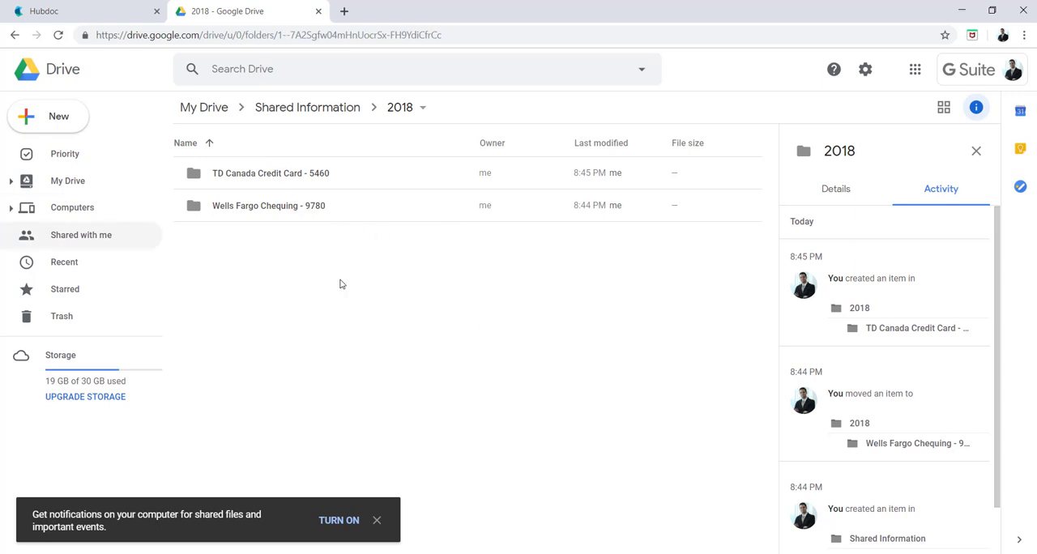
{"action": "left_click", "coordinate": [250, 172]}
{"action": "left_click_drag", "start_coordinate": [310, 269], "coordinate": [278, 171]}
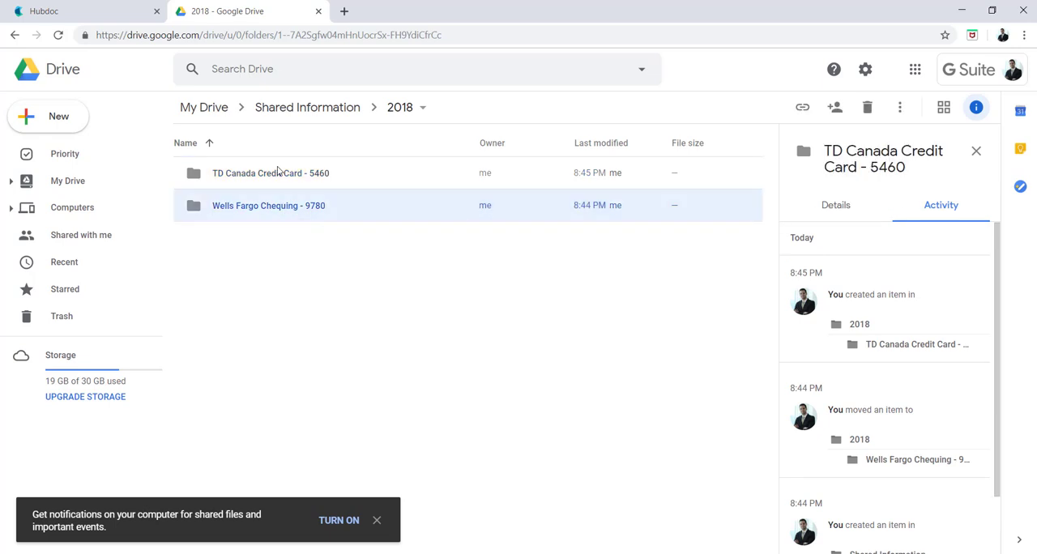
{"action": "left_click", "coordinate": [277, 167]}
{"action": "left_click", "coordinate": [244, 264]}
{"action": "left_click", "coordinate": [263, 186]}
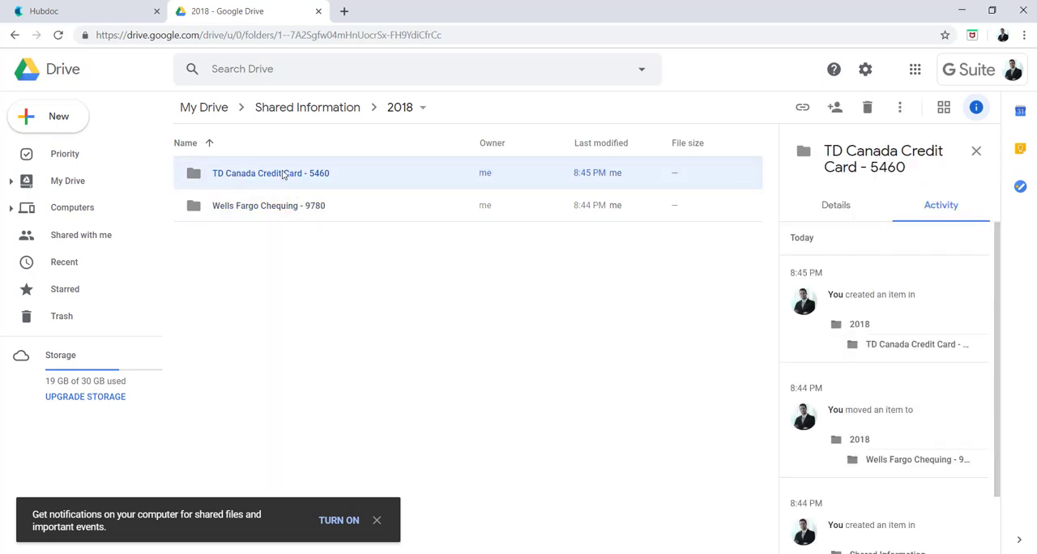
{"action": "left_click", "coordinate": [293, 270]}
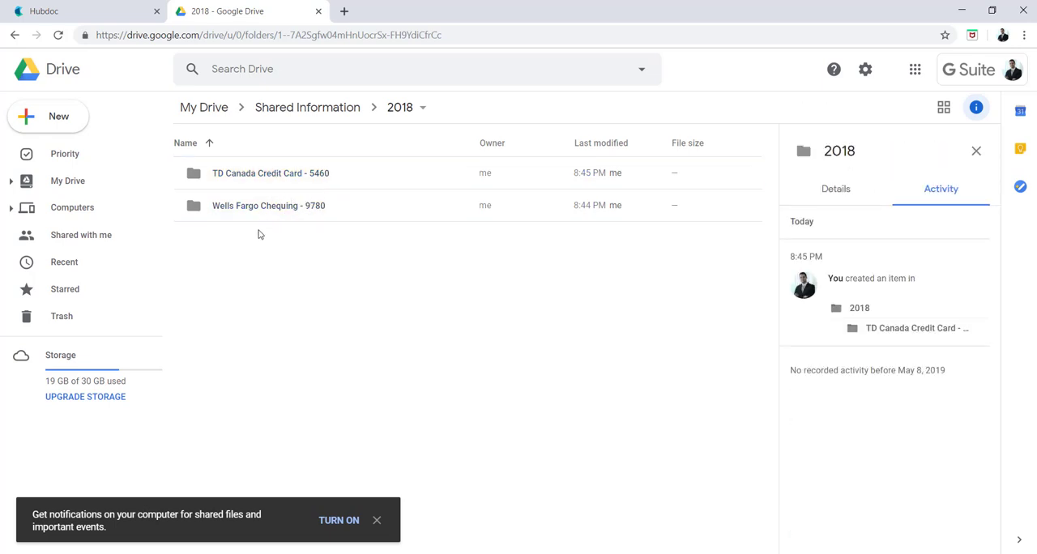
{"action": "left_click", "coordinate": [318, 183]}
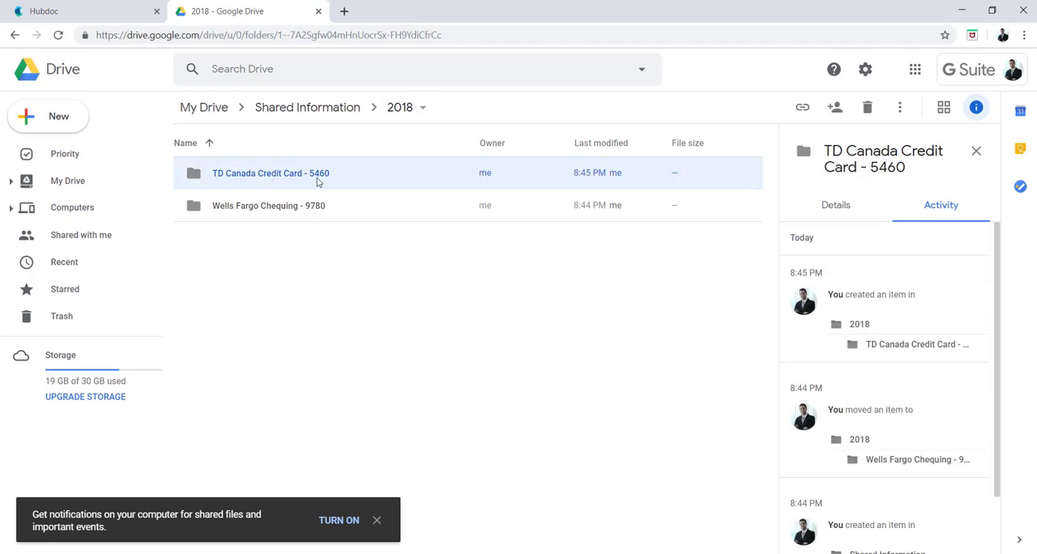
{"action": "left_click", "coordinate": [295, 267]}
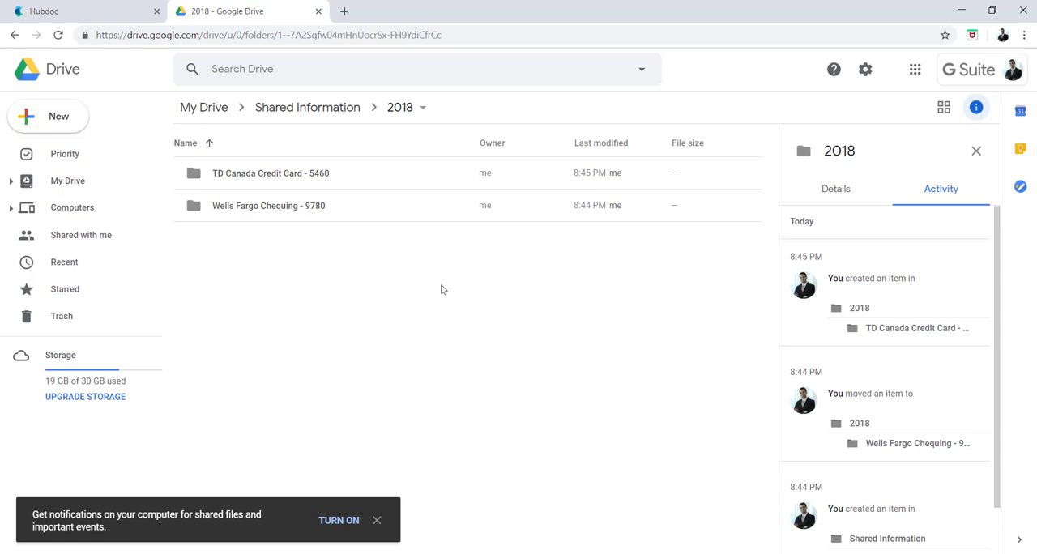
{"action": "mouse_move", "coordinate": [402, 331]}
{"action": "left_mouse_down"}
{"action": "mouse_move", "coordinate": [238, 123]}
{"action": "mouse_move", "coordinate": [368, 306]}
{"action": "mouse_move", "coordinate": [409, 340]}
{"action": "left_mouse_up"}
{"action": "left_click_drag", "start_coordinate": [467, 405], "coordinate": [370, 326]}
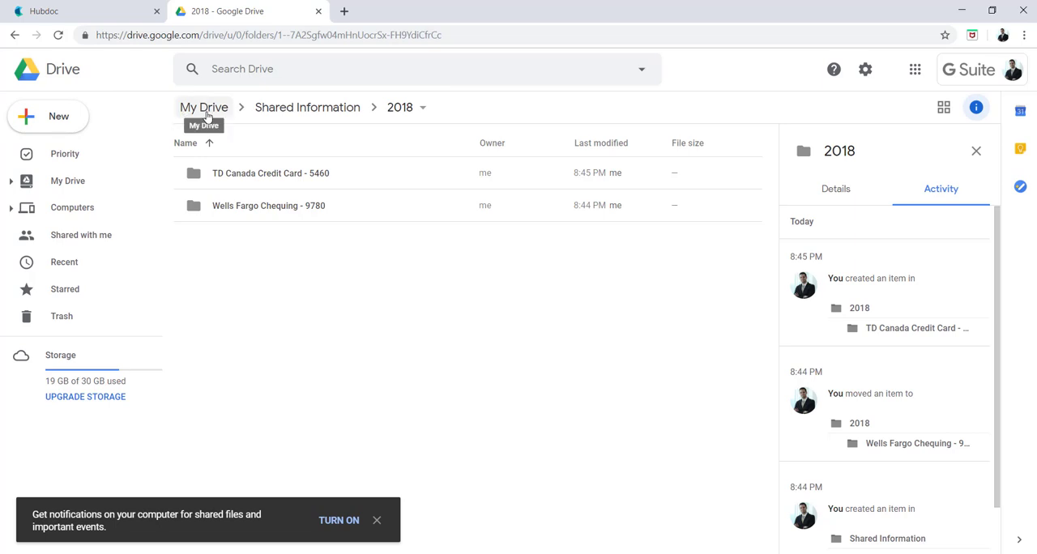
{"action": "left_click_drag", "start_coordinate": [329, 270], "coordinate": [193, 136]}
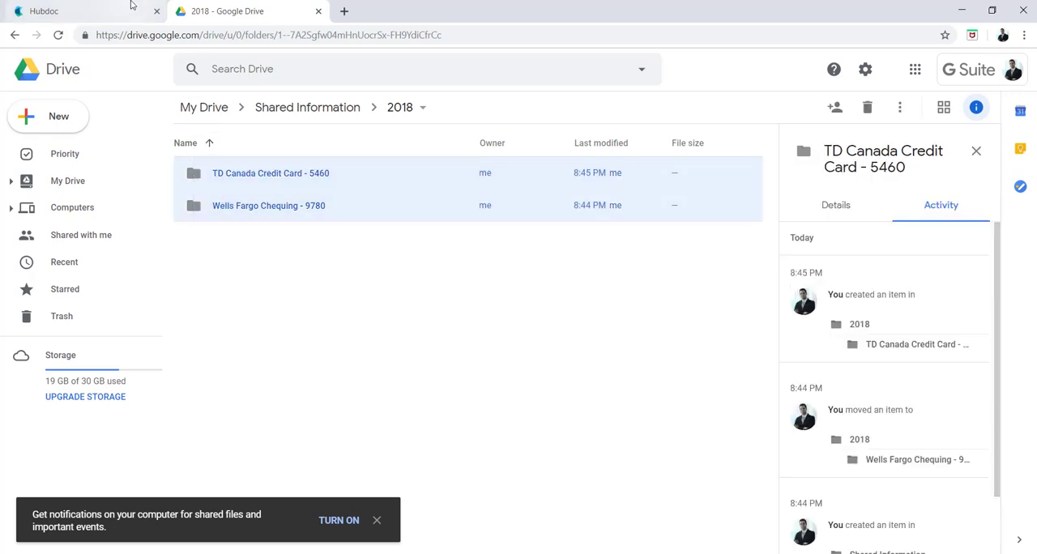
- Switch between Hubdoc and Google Drive to compare the TD Canada Trust folder with the account folders in 2018
{"action": "left_click", "coordinate": [130, 6]}
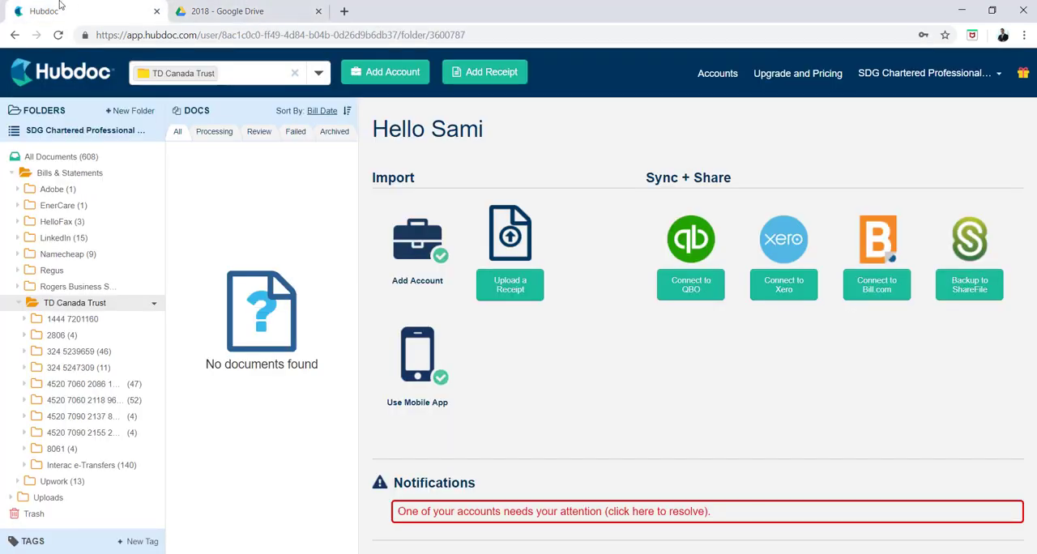
{"action": "left_click", "coordinate": [260, 8]}
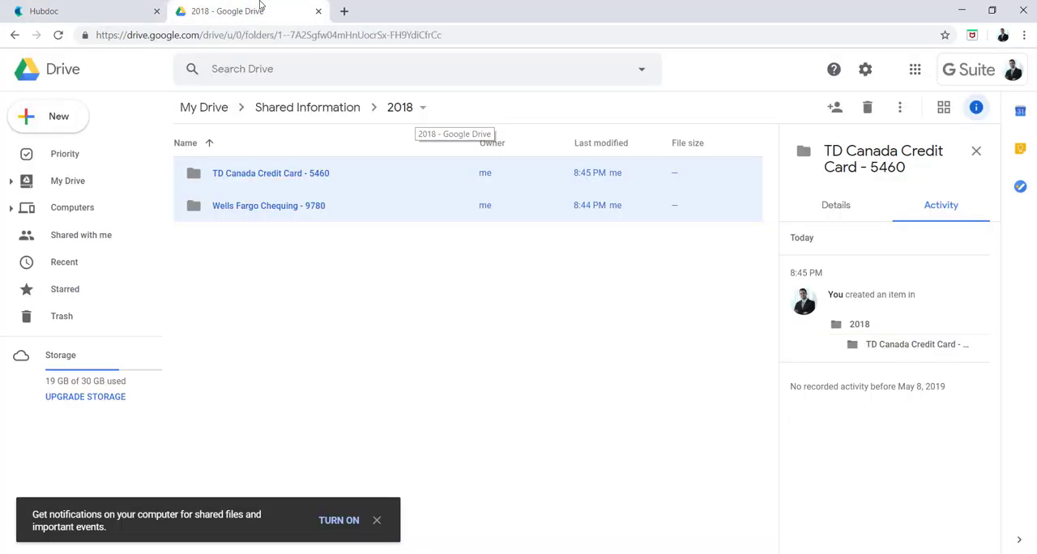
{"action": "left_click", "coordinate": [101, 10]}
{"action": "left_click", "coordinate": [239, 10]}
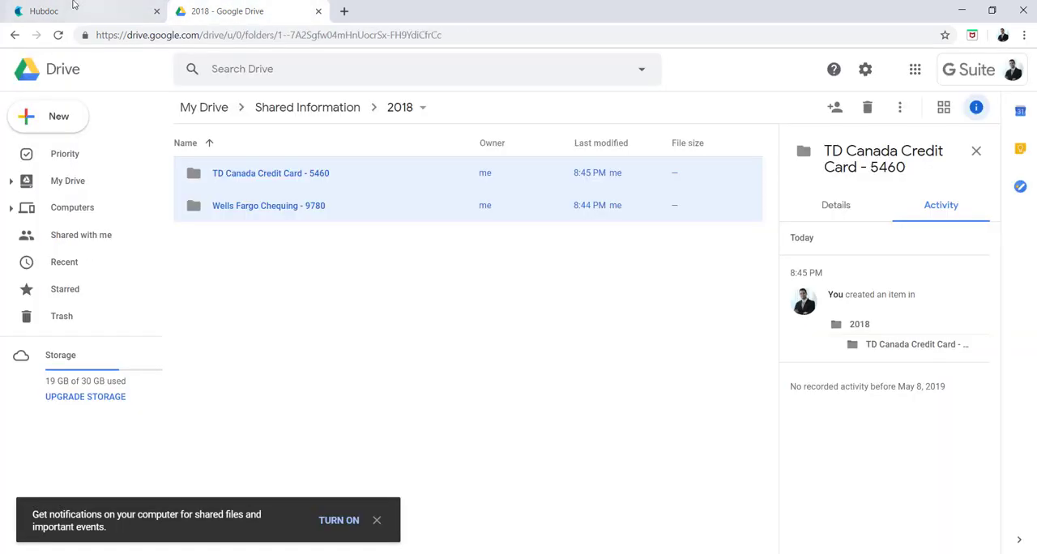
{"action": "left_click", "coordinate": [76, 8]}
{"action": "left_click", "coordinate": [274, 6]}
{"action": "left_click", "coordinate": [130, 7]}
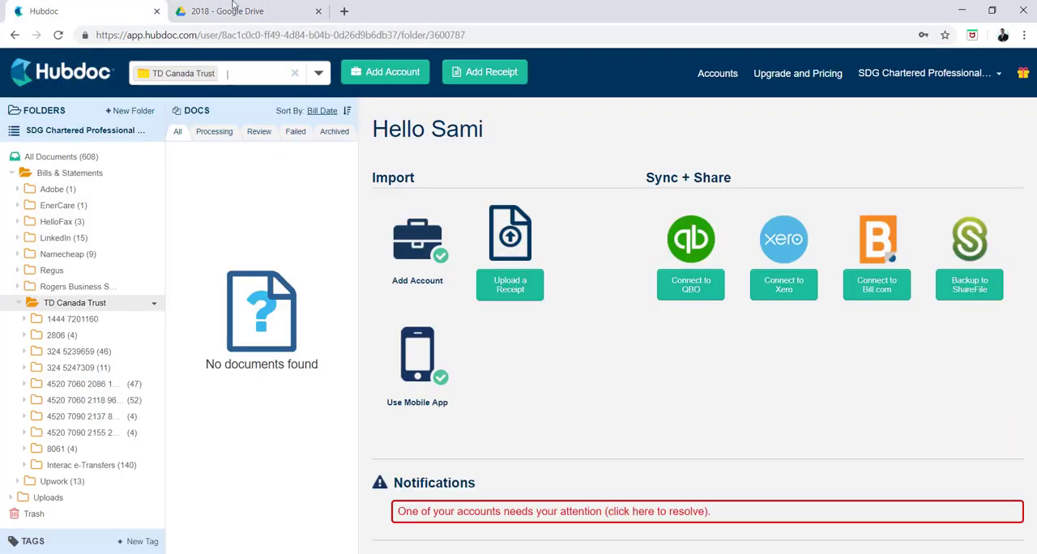
{"action": "left_click", "coordinate": [227, 8]}
{"action": "left_click", "coordinate": [397, 323]}
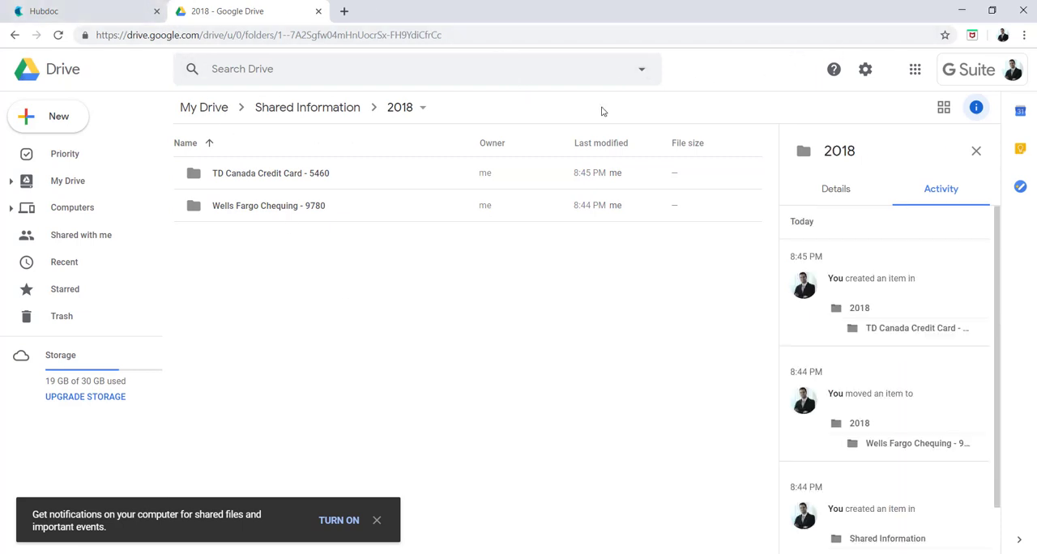
{"action": "left_click", "coordinate": [77, 10]}
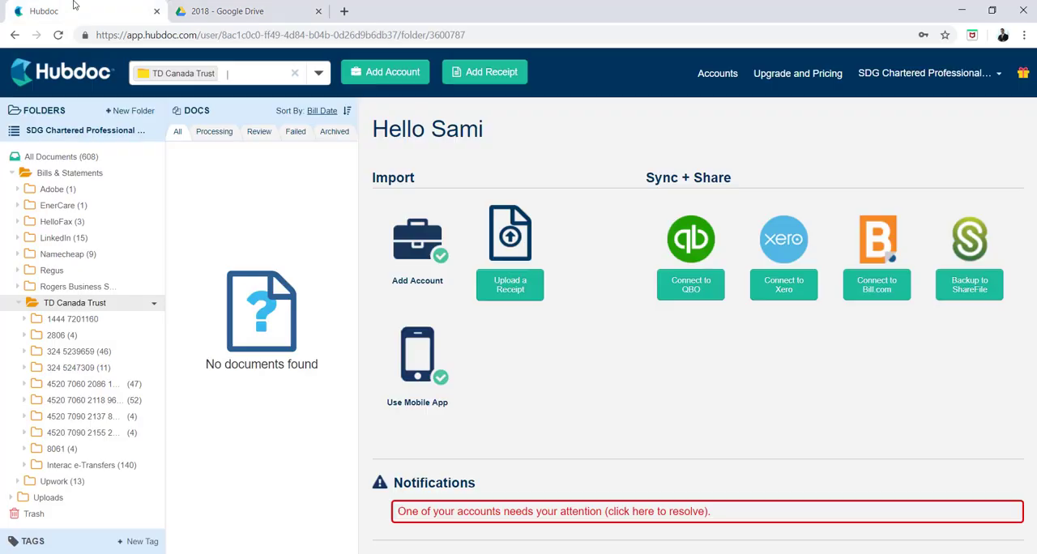
{"action": "left_click", "coordinate": [260, 12]}
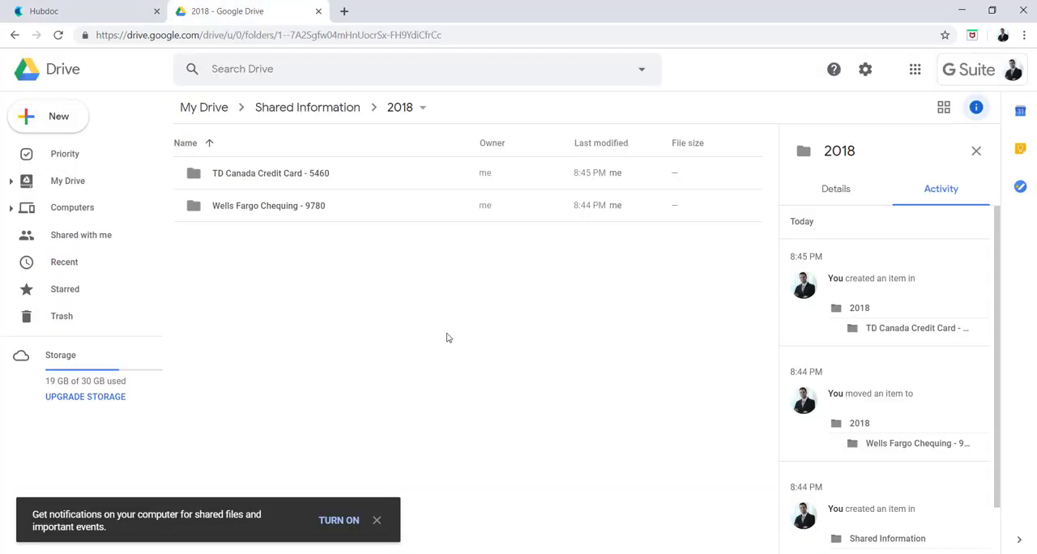